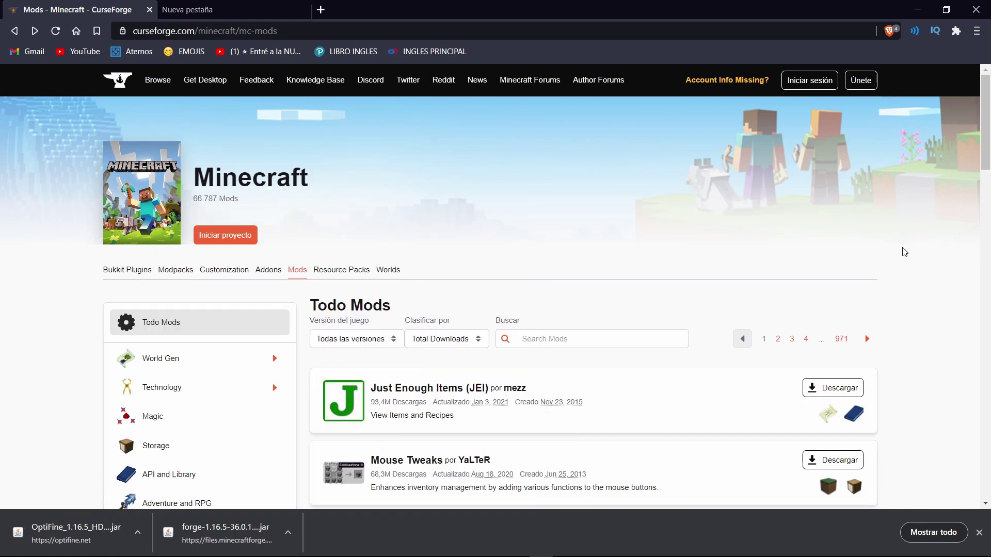
Step: Browse the list of all Minecraft mods on CurseForge and open Just Enough Items (JEI) in a new tab
{"action": "scroll", "coordinate": [903, 253], "scroll_direction": "down", "scroll_amount": 5}
{"action": "scroll", "coordinate": [904, 252], "scroll_direction": "up", "scroll_amount": 3}
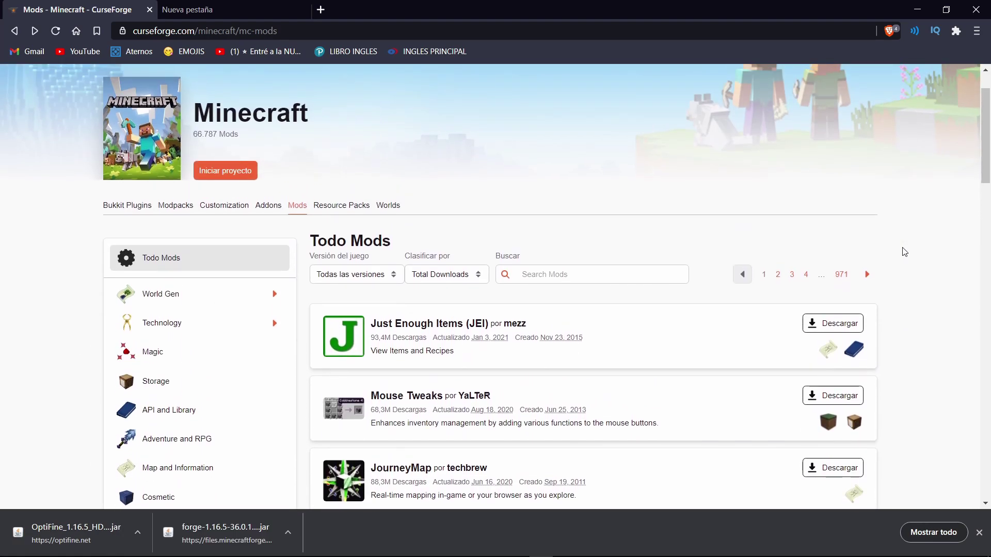
{"action": "scroll", "coordinate": [904, 252], "scroll_direction": "down", "scroll_amount": 3}
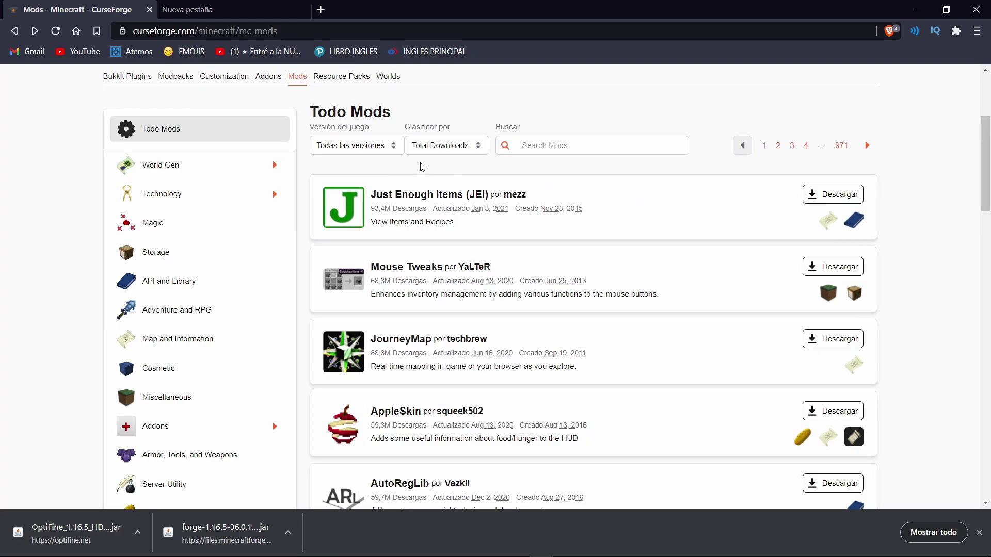
{"action": "scroll", "coordinate": [568, 267], "scroll_direction": "down", "scroll_amount": 1}
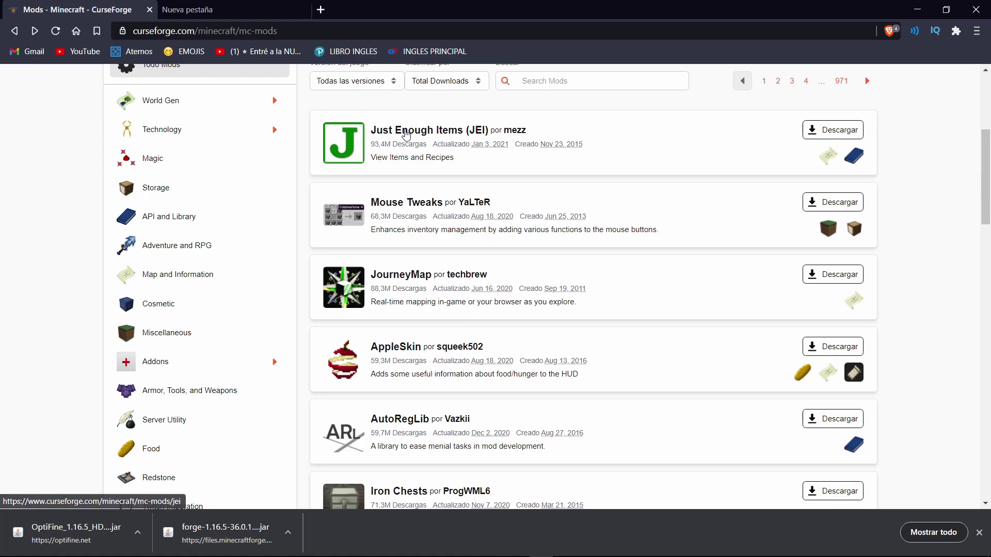
{"action": "right_click", "coordinate": [406, 130]}
{"action": "left_click", "coordinate": [438, 142]}
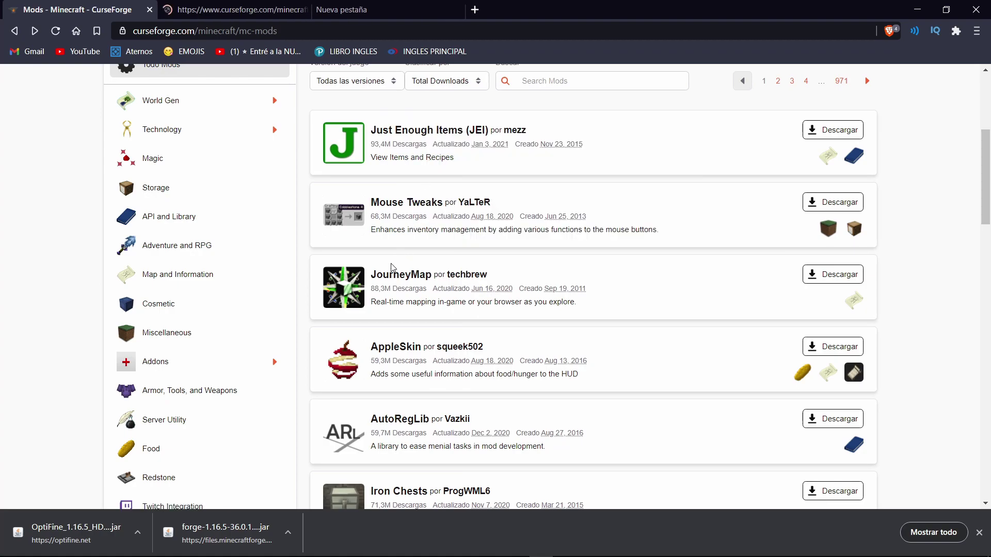
Step: Open the AppleSkin mod page from the list and review its description, features and comments
{"action": "left_click", "coordinate": [389, 348]}
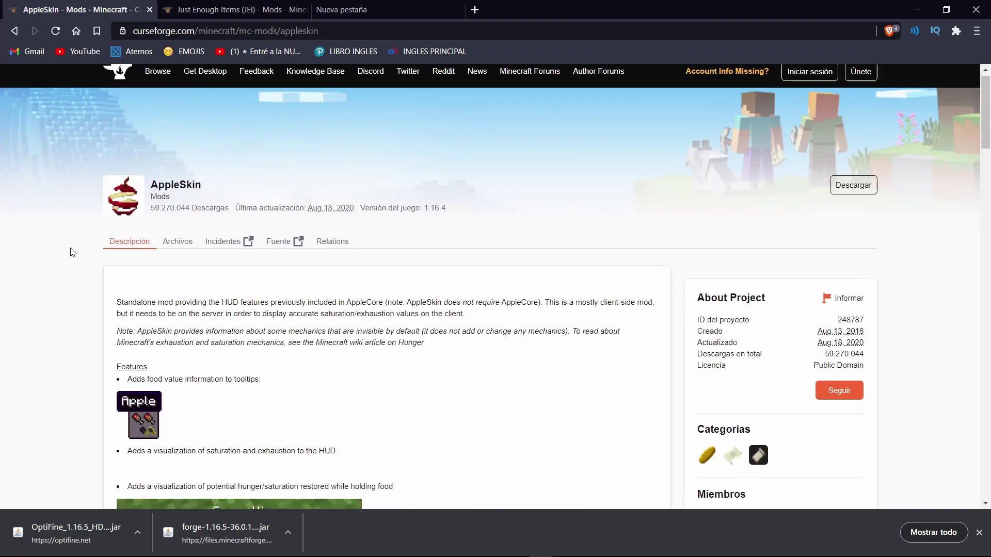
{"action": "scroll", "coordinate": [69, 253], "scroll_direction": "down", "scroll_amount": 4}
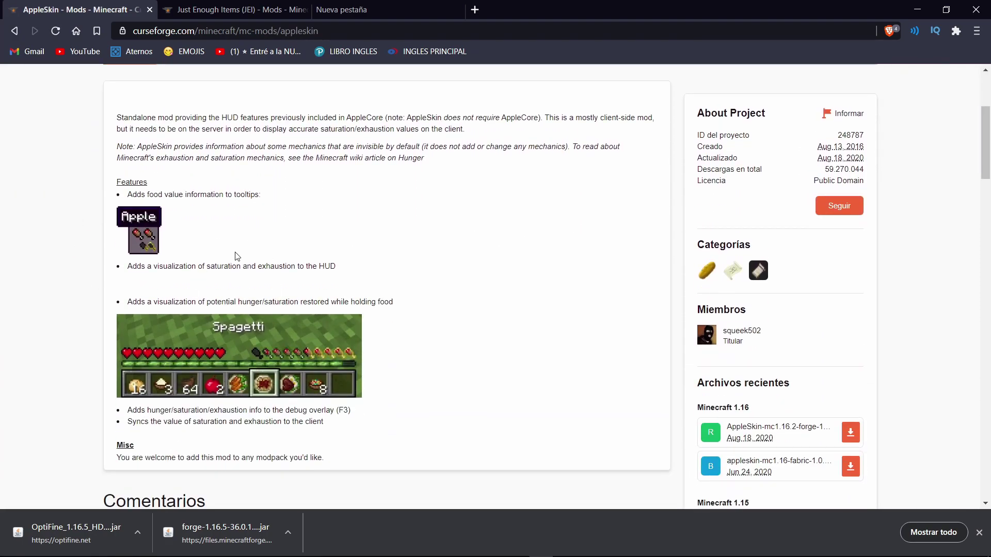
{"action": "scroll", "coordinate": [224, 261], "scroll_direction": "up", "scroll_amount": 3}
{"action": "scroll", "coordinate": [78, 274], "scroll_direction": "down", "scroll_amount": 11}
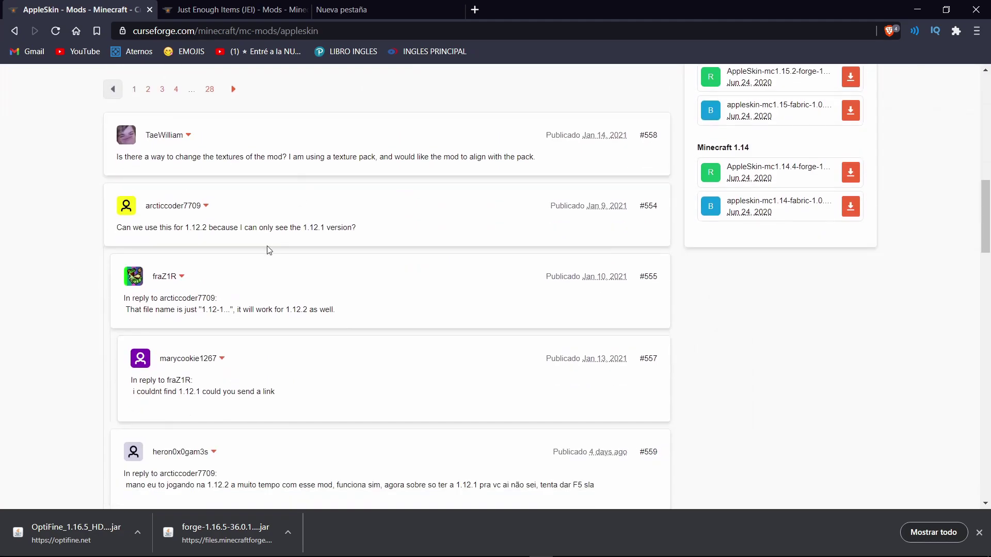
{"action": "scroll", "coordinate": [91, 279], "scroll_direction": "up", "scroll_amount": 8}
{"action": "scroll", "coordinate": [91, 279], "scroll_direction": "up", "scroll_amount": 5}
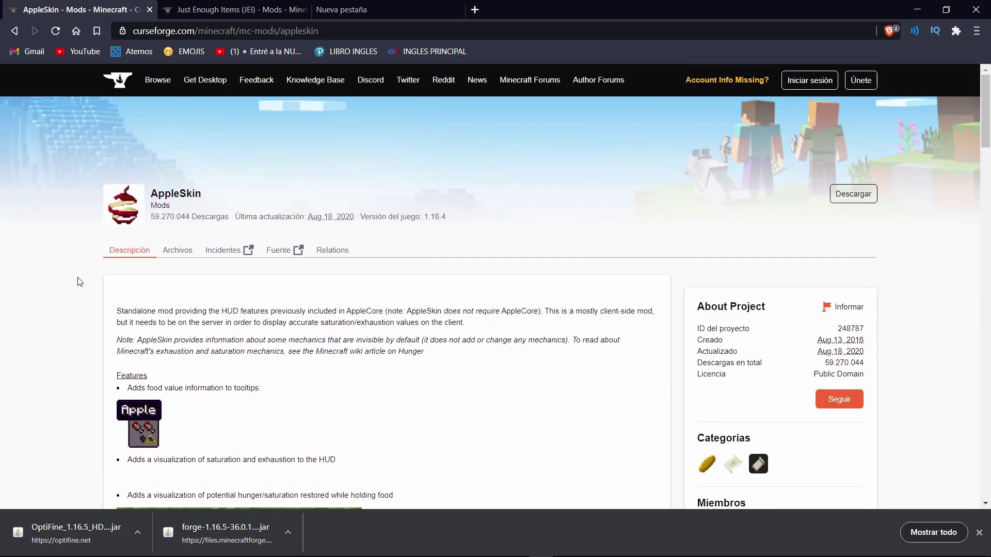
Step: Open AppleSkin's files page and look through its recent files and their game versions
{"action": "left_click", "coordinate": [175, 256]}
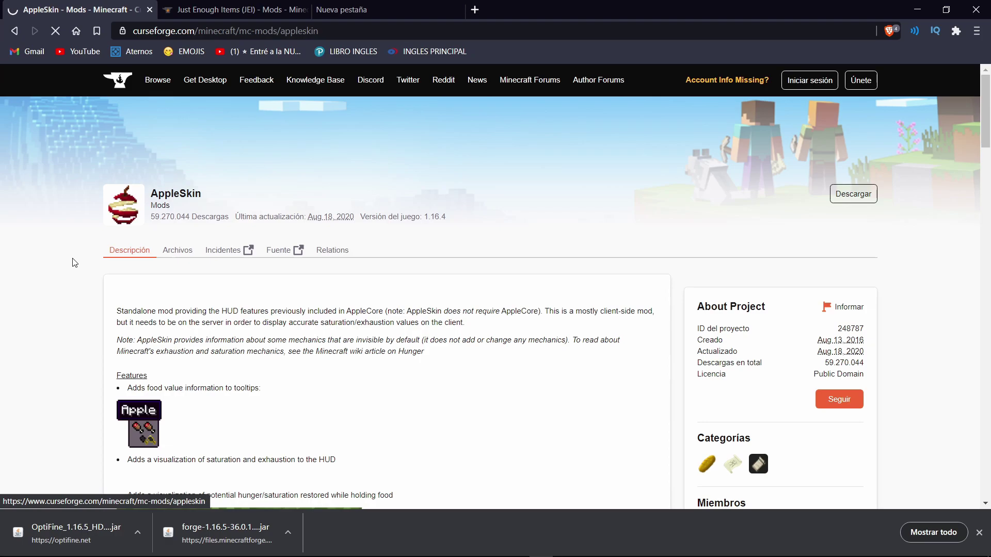
{"action": "scroll", "coordinate": [74, 264], "scroll_direction": "down", "scroll_amount": 7}
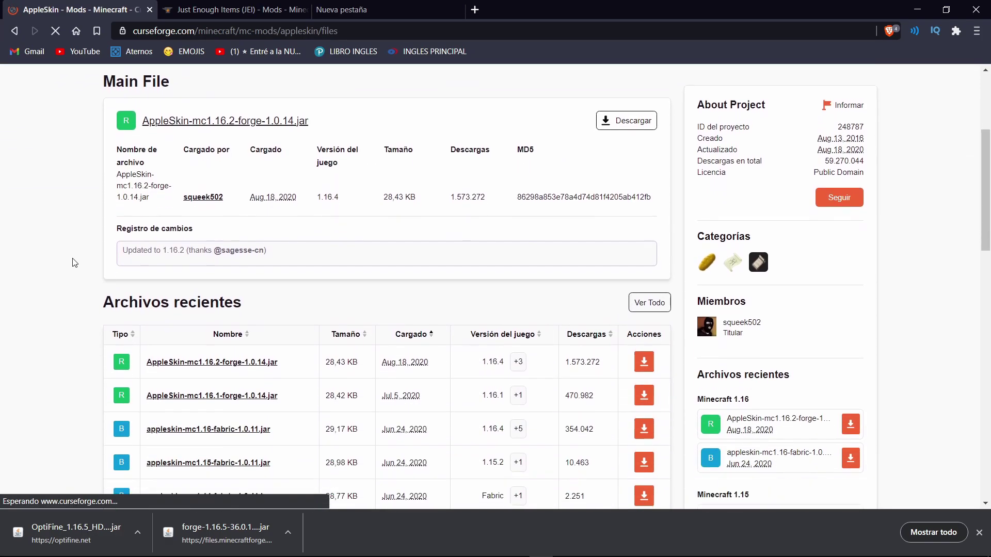
{"action": "scroll", "coordinate": [464, 219], "scroll_direction": "down", "scroll_amount": 7}
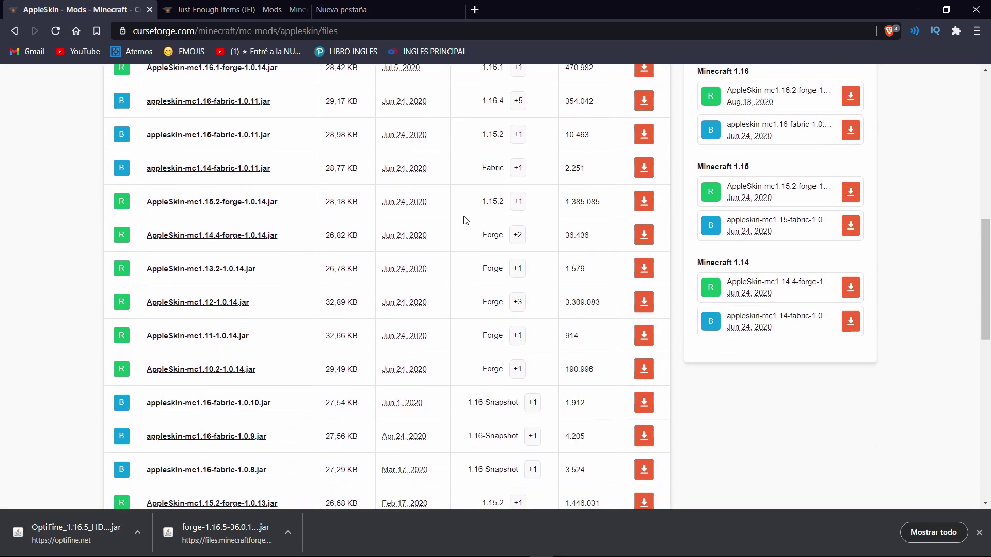
{"action": "scroll", "coordinate": [465, 220], "scroll_direction": "down", "scroll_amount": 7}
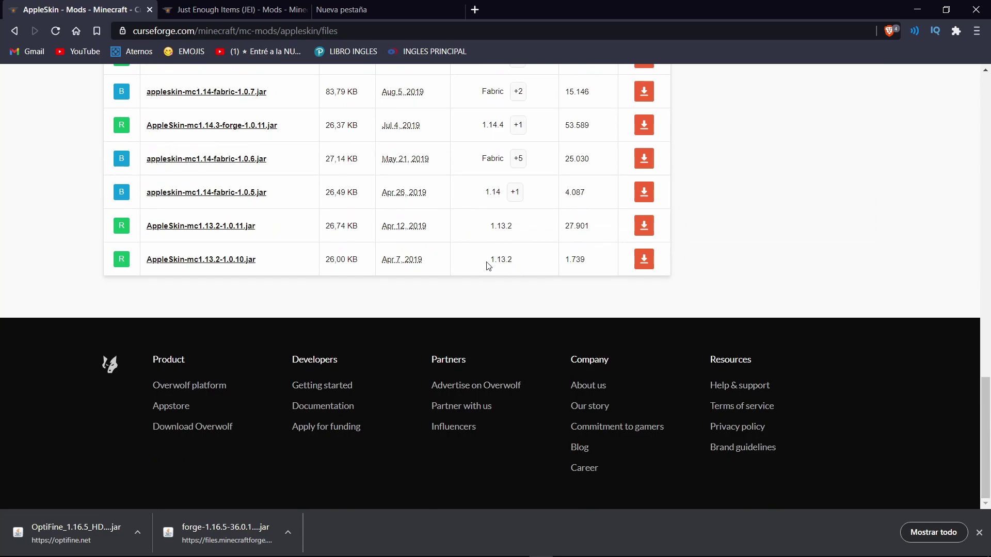
{"action": "scroll", "coordinate": [487, 266], "scroll_direction": "up", "scroll_amount": 15}
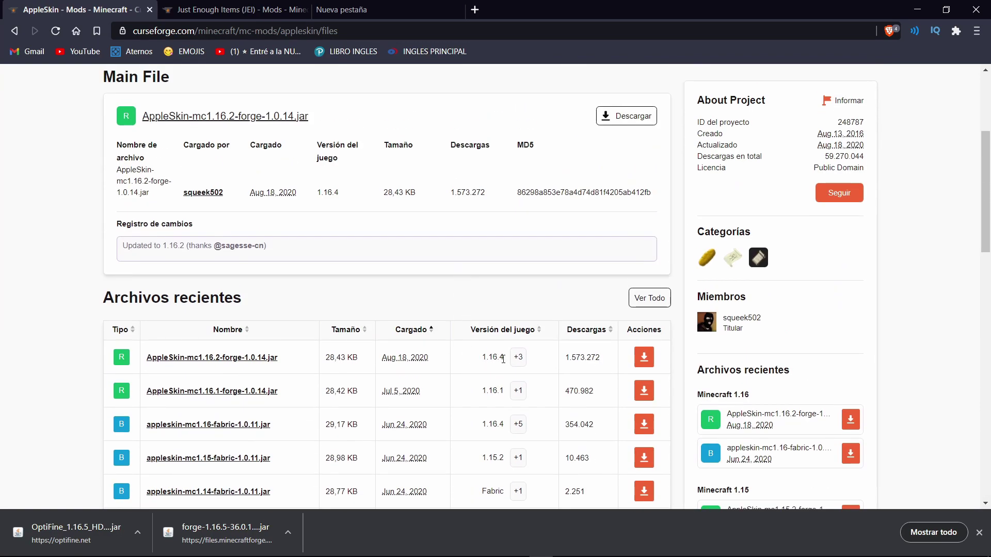
Step: Show the complete list of AppleSkin files and examine the release types and game versions on offer
{"action": "left_click", "coordinate": [646, 303]}
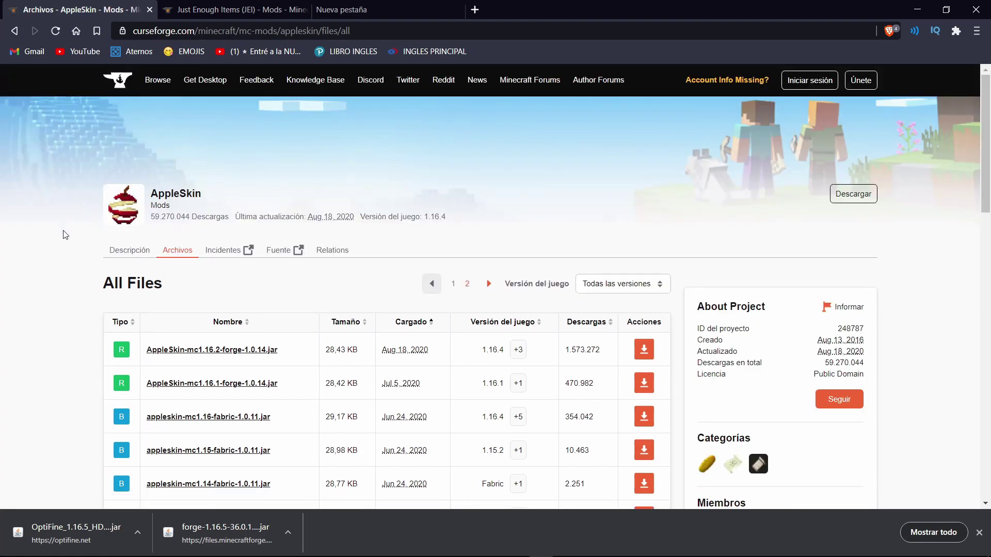
{"action": "scroll", "coordinate": [66, 233], "scroll_direction": "down", "scroll_amount": 15}
{"action": "scroll", "coordinate": [66, 234], "scroll_direction": "down", "scroll_amount": 3}
{"action": "scroll", "coordinate": [184, 285], "scroll_direction": "up", "scroll_amount": 1}
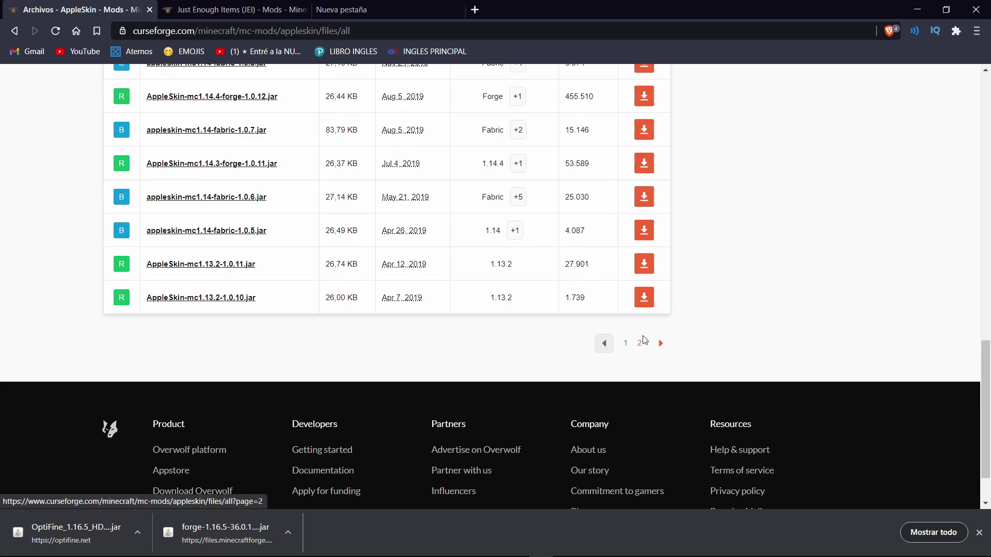
{"action": "scroll", "coordinate": [640, 338], "scroll_direction": "up", "scroll_amount": 7}
{"action": "scroll", "coordinate": [676, 355], "scroll_direction": "up", "scroll_amount": 1}
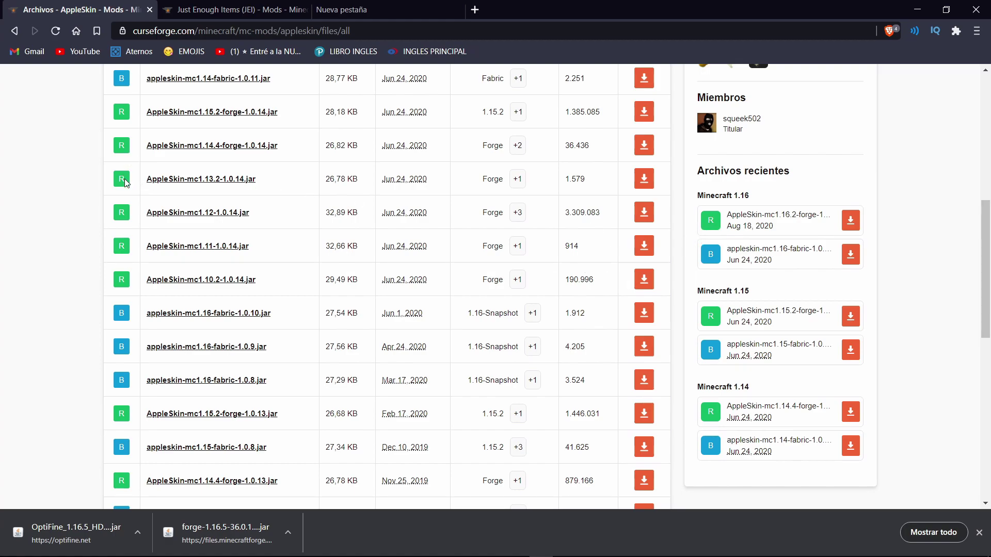
{"action": "scroll", "coordinate": [402, 227], "scroll_direction": "up", "scroll_amount": 8}
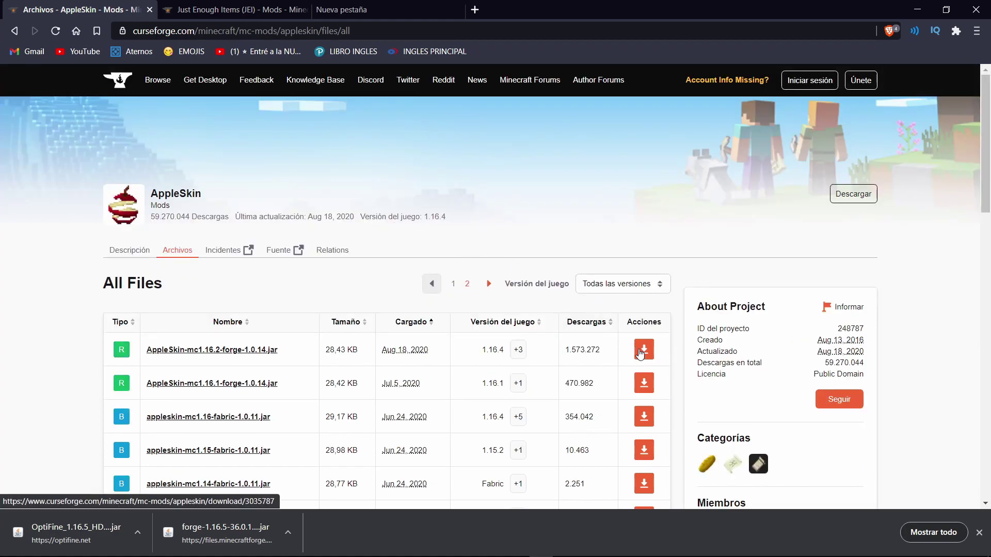
Step: Open the details of AppleSkin-mc1.16.2-forge-1.0.14.jar, download the file and save it
{"action": "left_click", "coordinate": [211, 351]}
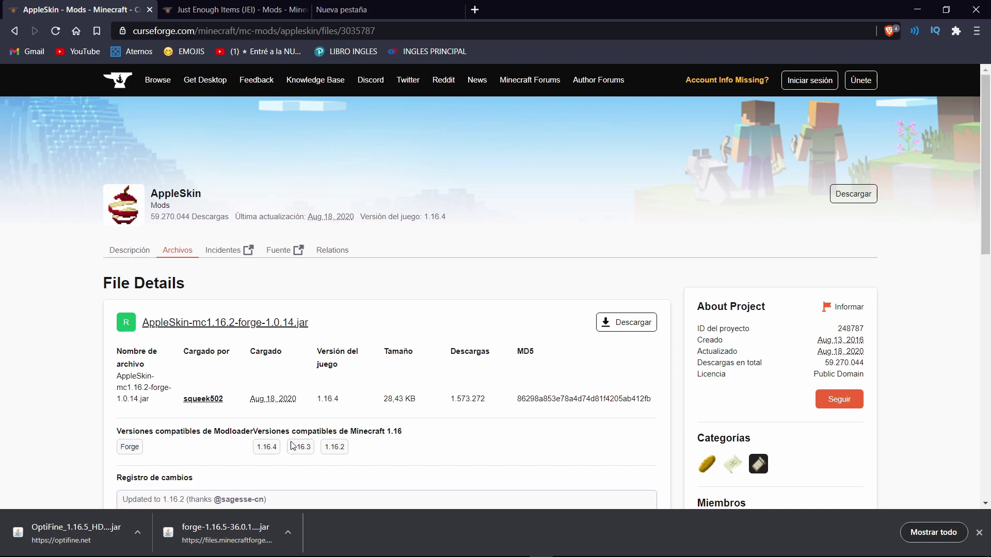
{"action": "scroll", "coordinate": [572, 344], "scroll_direction": "down", "scroll_amount": 2}
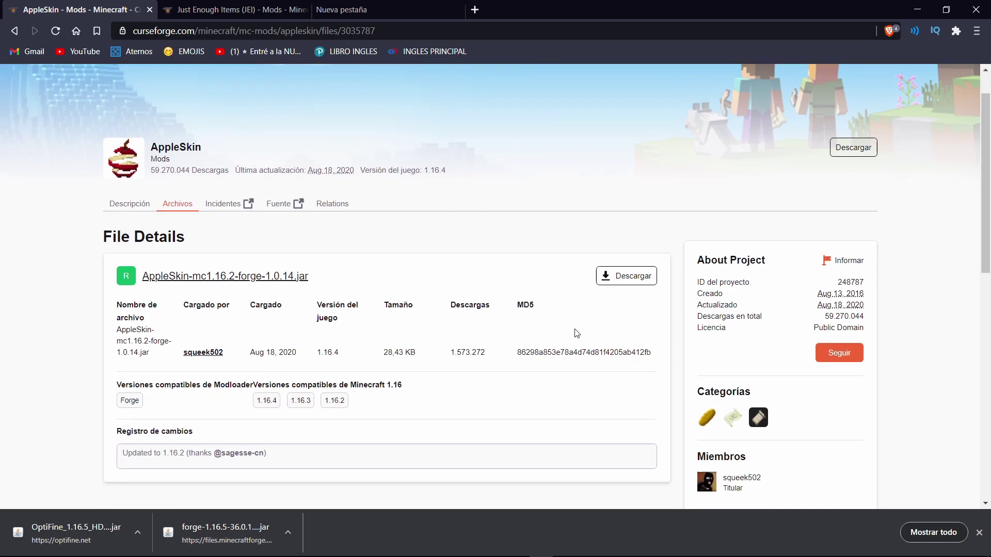
{"action": "left_click", "coordinate": [624, 261]}
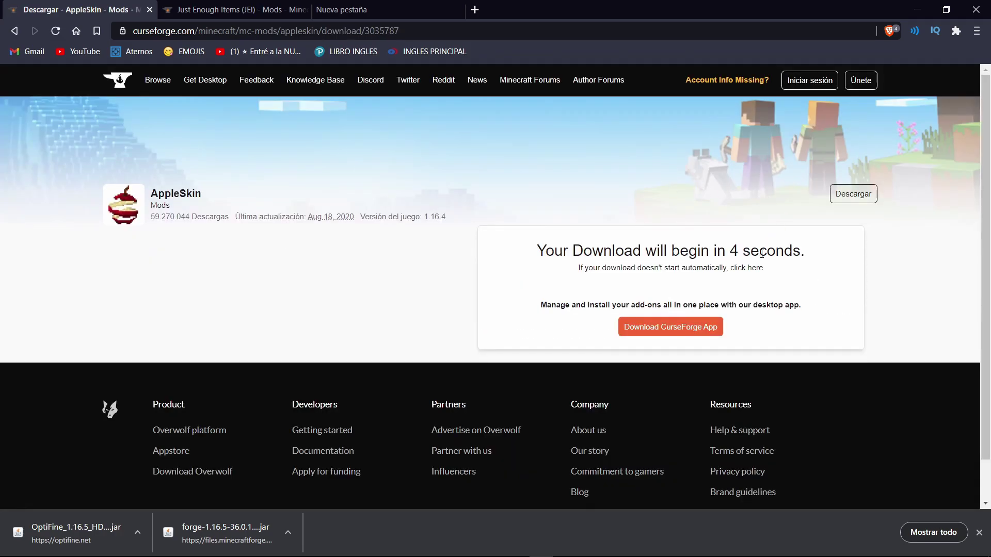
{"action": "left_click", "coordinate": [757, 268]}
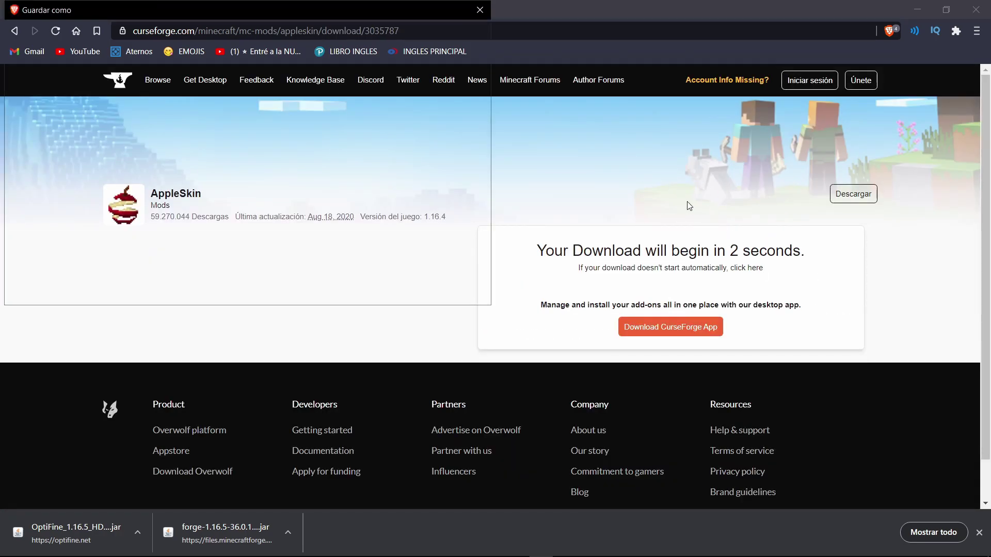
{"action": "left_click", "coordinate": [387, 289]}
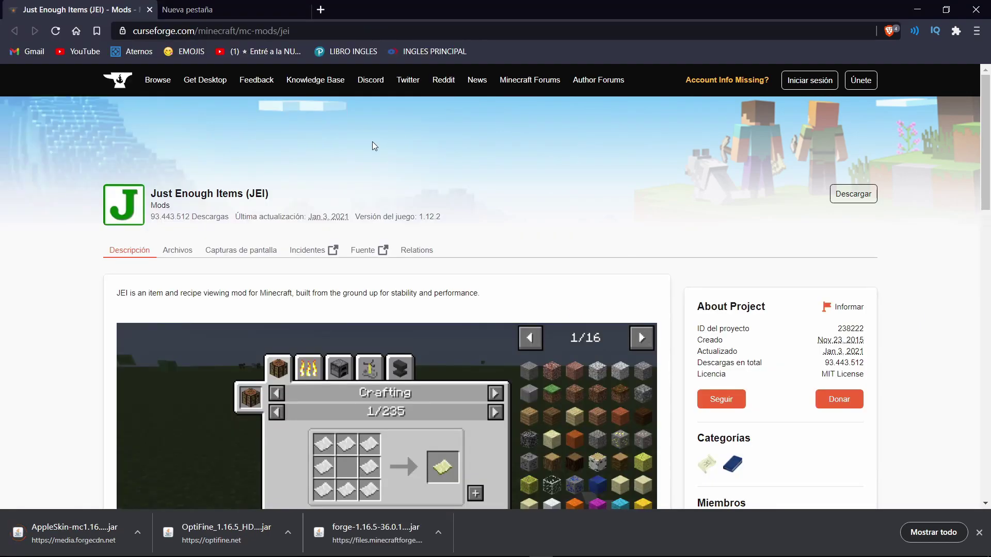
Step: Look over the Just Enough Items (JEI) description, open the mod's files page and go through its files
{"action": "scroll", "coordinate": [270, 271], "scroll_direction": "down", "scroll_amount": 5}
{"action": "scroll", "coordinate": [270, 274], "scroll_direction": "up", "scroll_amount": 3}
{"action": "scroll", "coordinate": [272, 276], "scroll_direction": "up", "scroll_amount": 1}
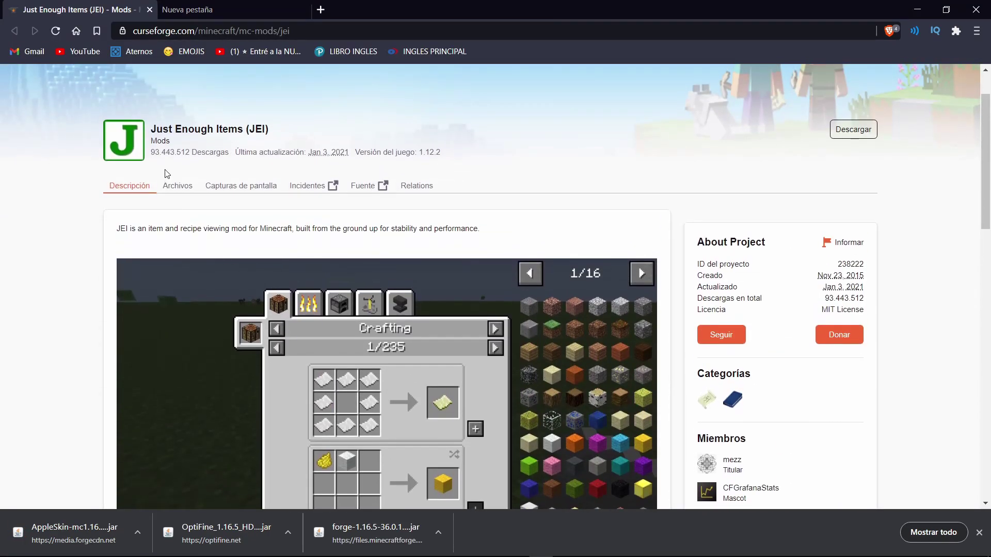
{"action": "left_click", "coordinate": [176, 185]}
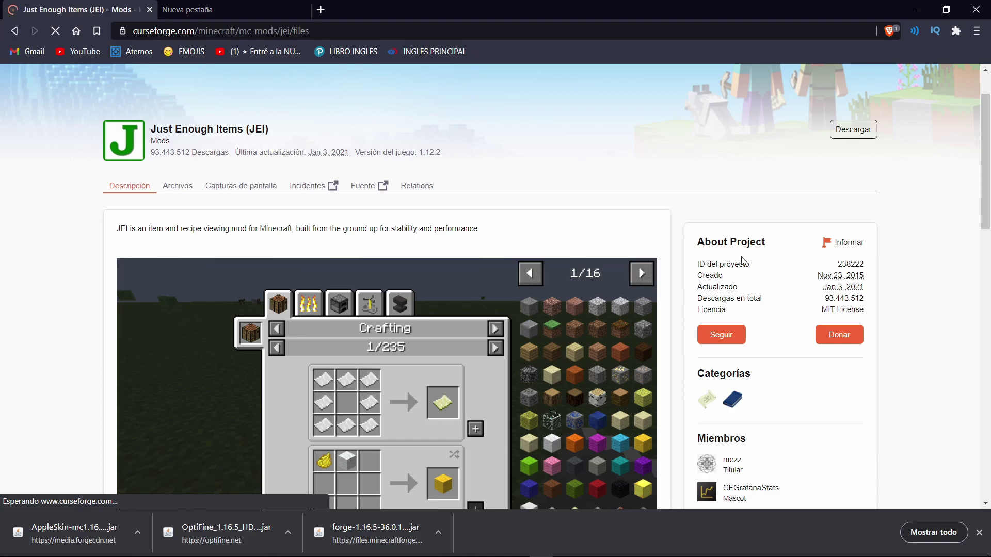
{"action": "scroll", "coordinate": [897, 255], "scroll_direction": "down", "scroll_amount": 5}
{"action": "scroll", "coordinate": [898, 251], "scroll_direction": "down", "scroll_amount": 3}
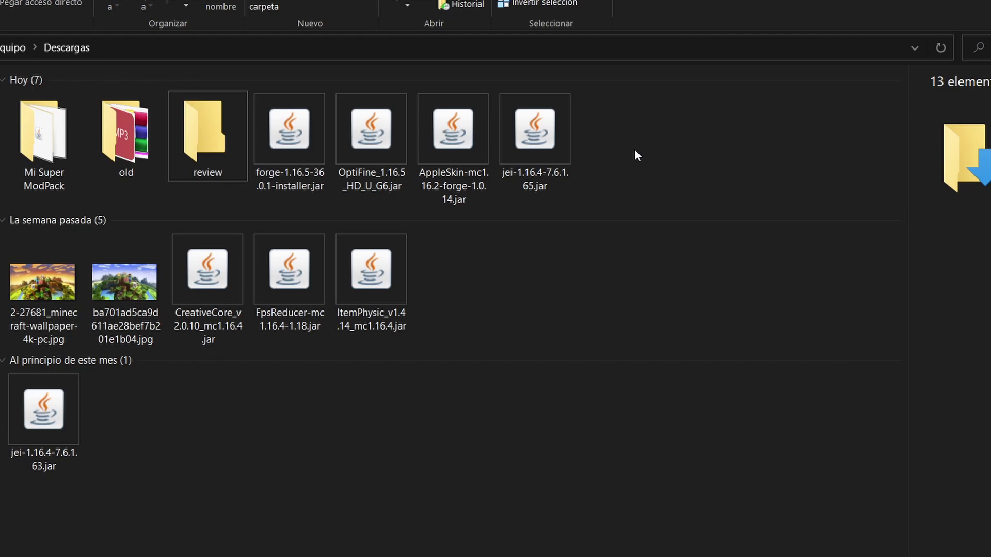
Step: Run forge-1.16.5-36.0.1-installer.jar from the Descargas folder and install the Forge client into the .minecraft folder
{"action": "left_click", "coordinate": [285, 188]}
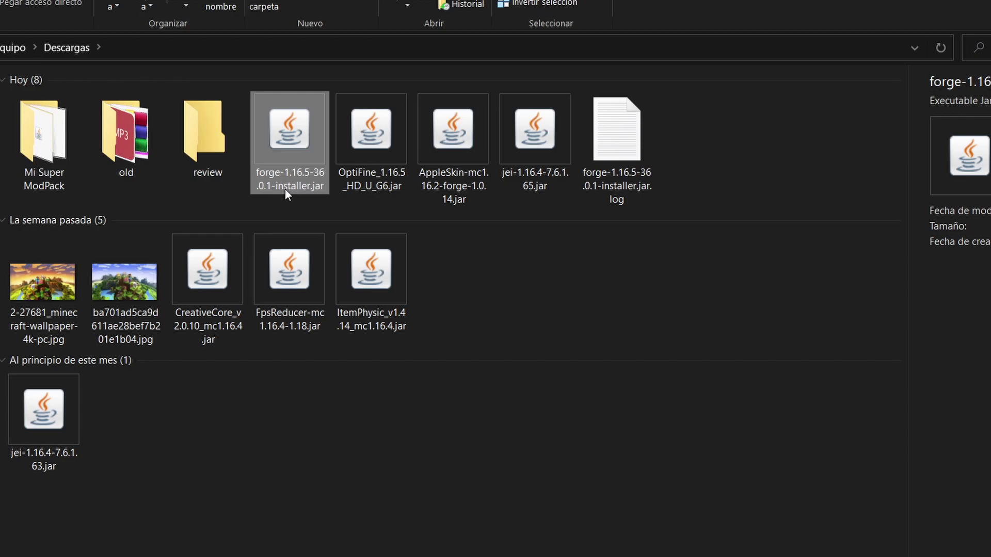
{"action": "left_click_drag", "start_coordinate": [511, 190], "coordinate": [490, 185]}
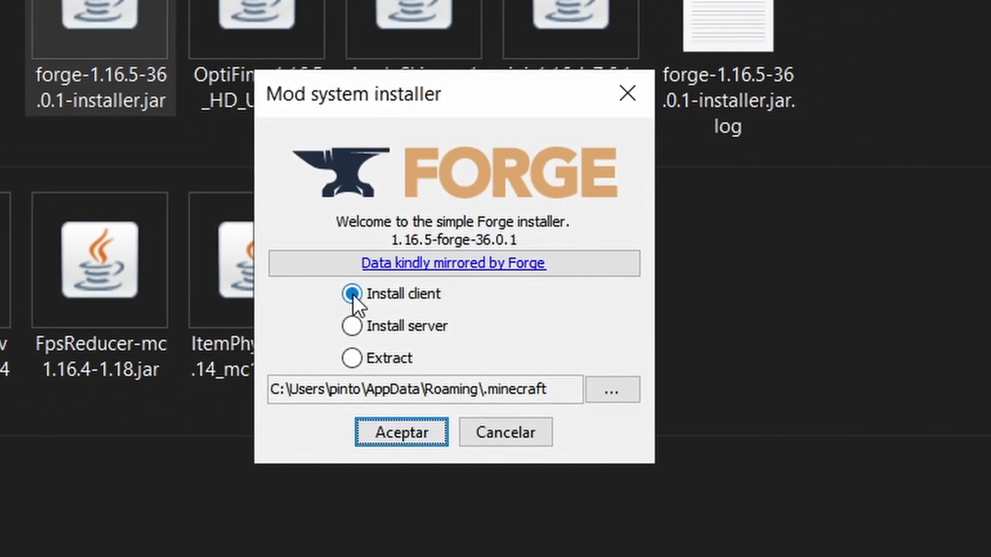
{"action": "left_click", "coordinate": [446, 433]}
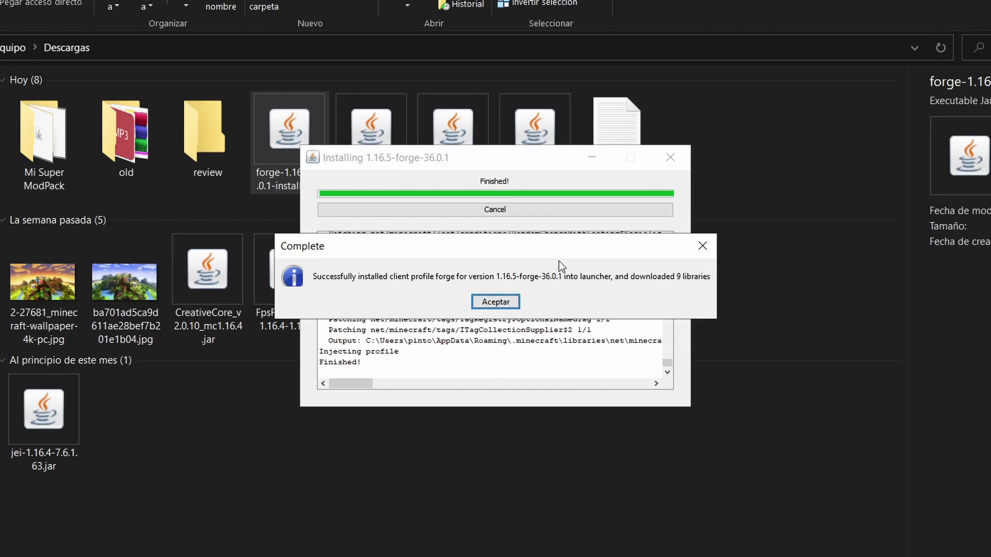
{"action": "mouse_move", "coordinate": [557, 252]}
{"action": "left_mouse_down"}
{"action": "mouse_move", "coordinate": [592, 234]}
{"action": "mouse_move", "coordinate": [565, 252]}
{"action": "left_mouse_up"}
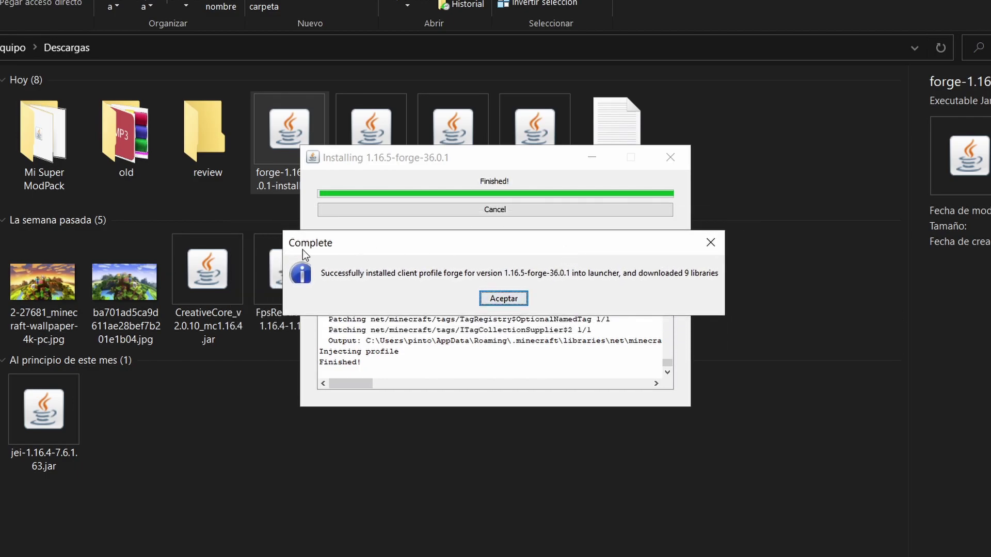
{"action": "left_click", "coordinate": [502, 300]}
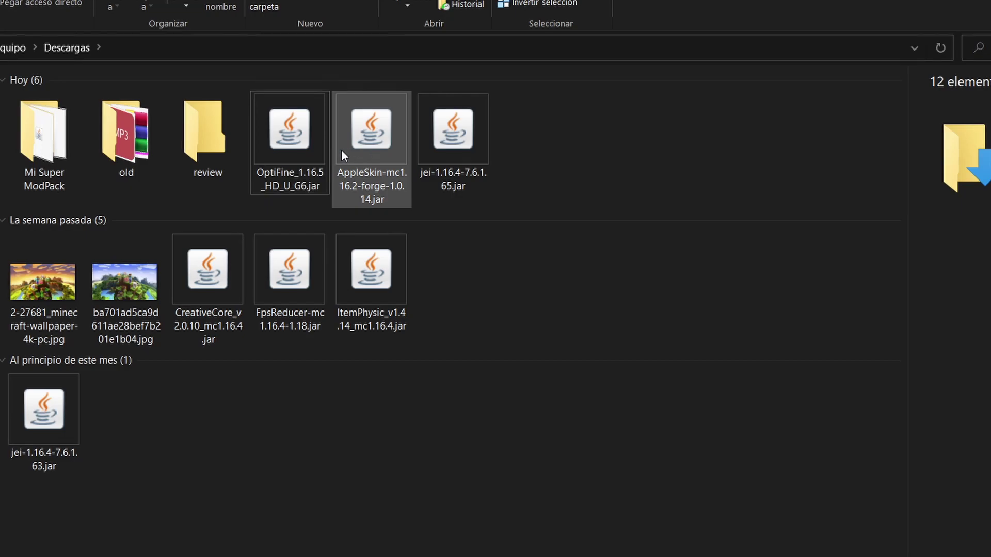
Step: Select the OptiFine, AppleSkin and jei-1.16.4-7.6.1.65 jar files in Descargas and run %appdata% to open the application data folder
{"action": "left_click_drag", "start_coordinate": [533, 160], "coordinate": [285, 162]}
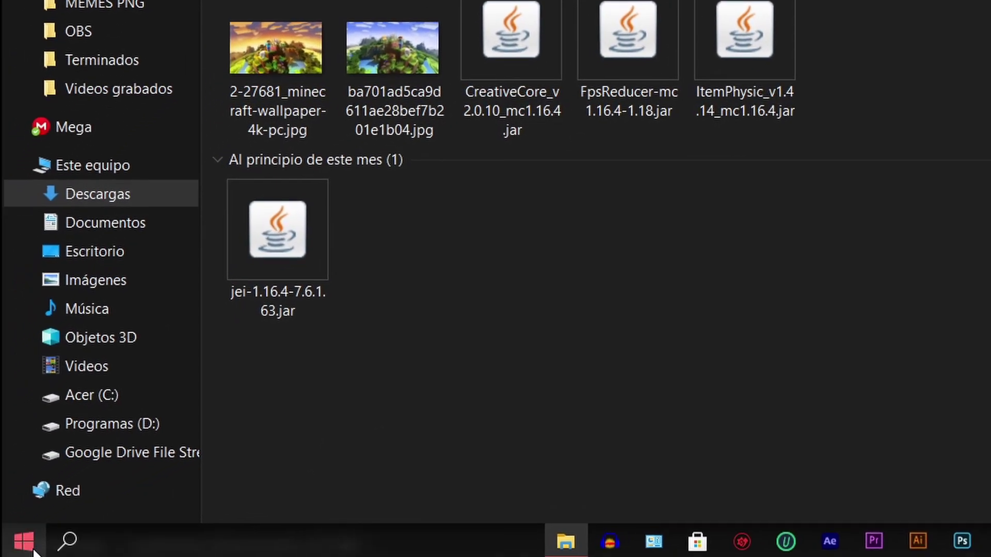
{"action": "right_click", "coordinate": [33, 550]}
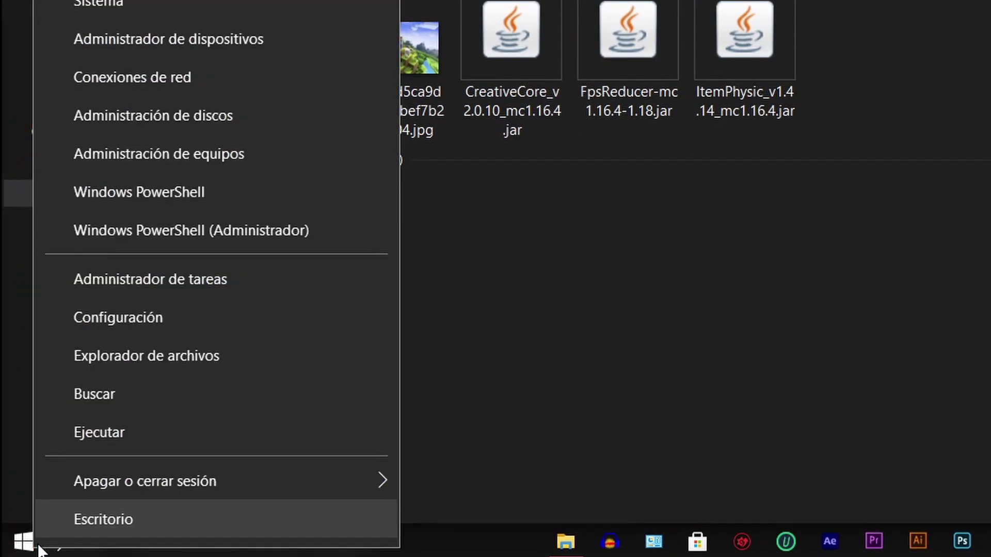
{"action": "left_click", "coordinate": [110, 431]}
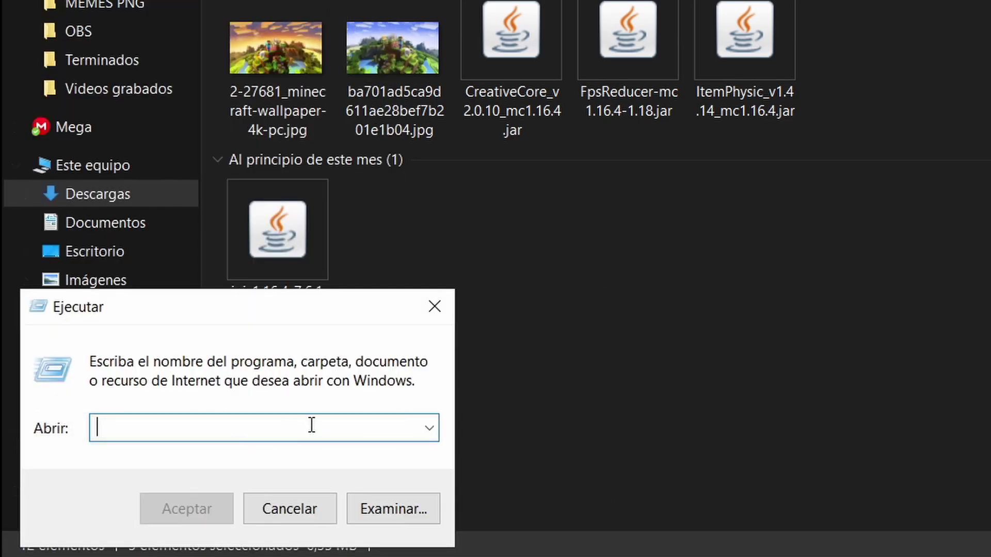
{"action": "type", "text": "%appdata%"}
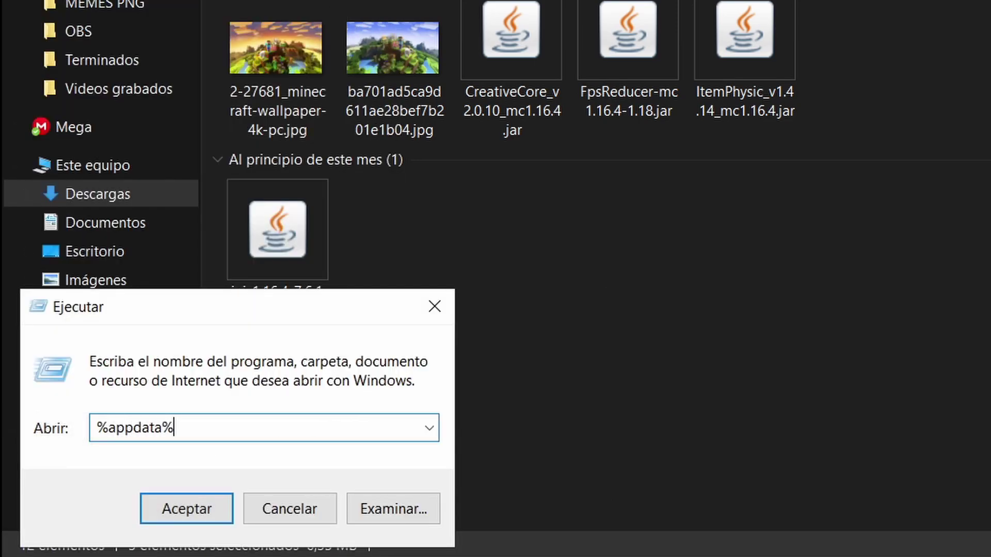
{"action": "key", "text": "Return"}
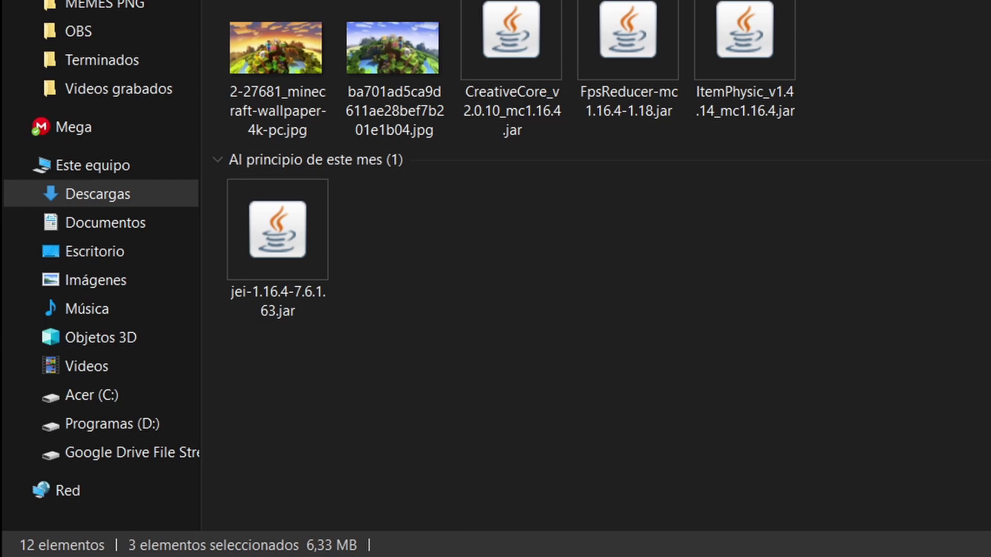
Step: Open the mods folder inside .minecraft and paste the copied OptiFine, AppleSkin and JEI jar files there
{"action": "left_click", "coordinate": [125, 119]}
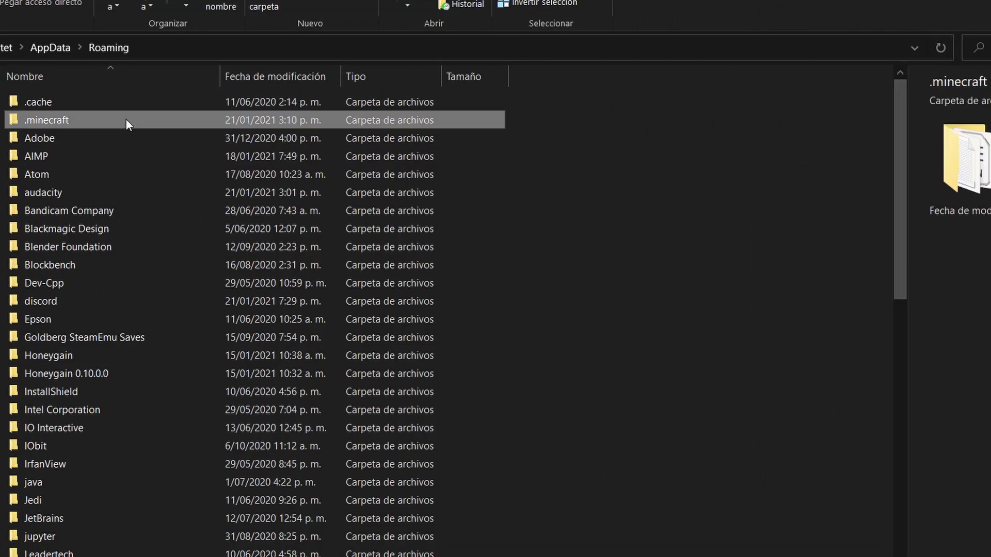
{"action": "double_click", "coordinate": [126, 119]}
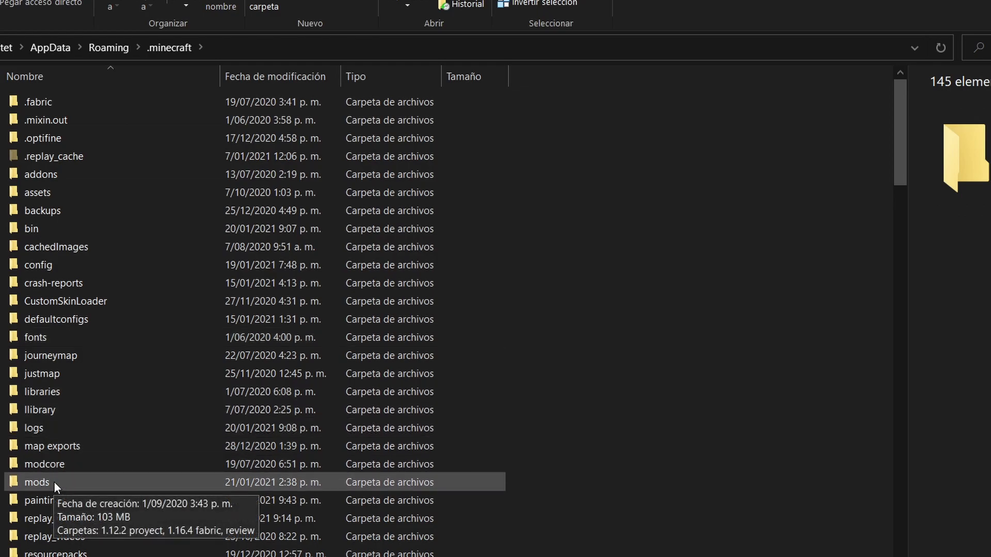
{"action": "double_click", "coordinate": [149, 482]}
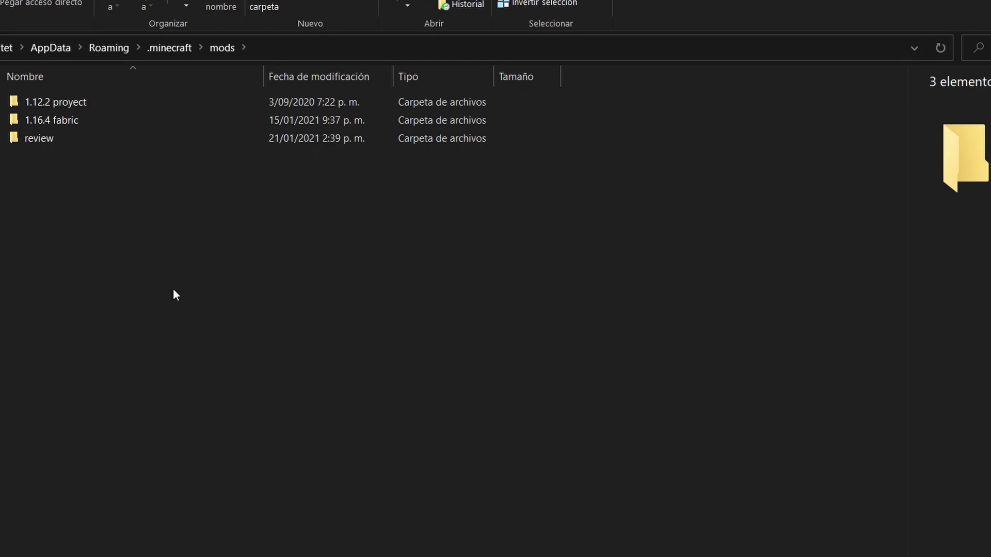
{"action": "left_click_drag", "start_coordinate": [238, 261], "coordinate": [95, 103]}
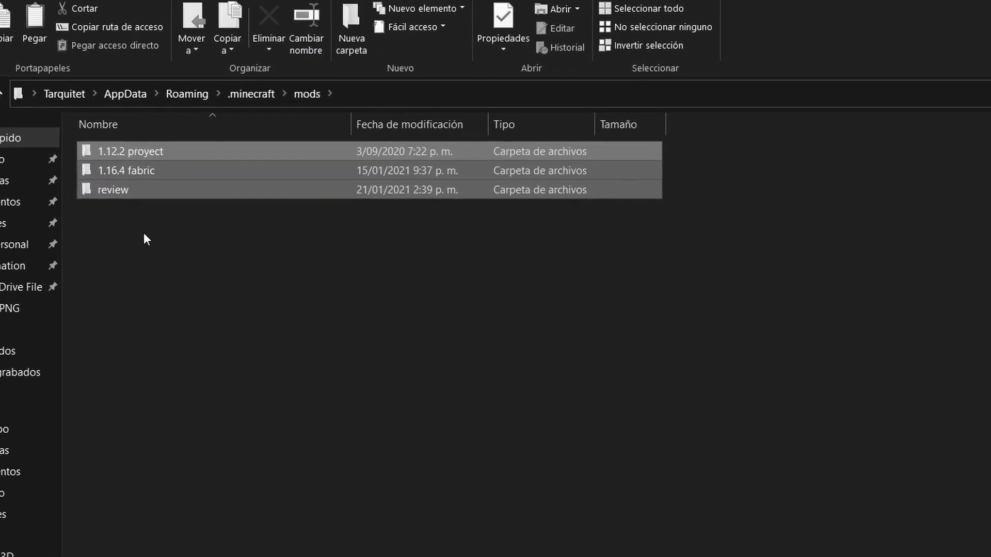
{"action": "left_click", "coordinate": [143, 233]}
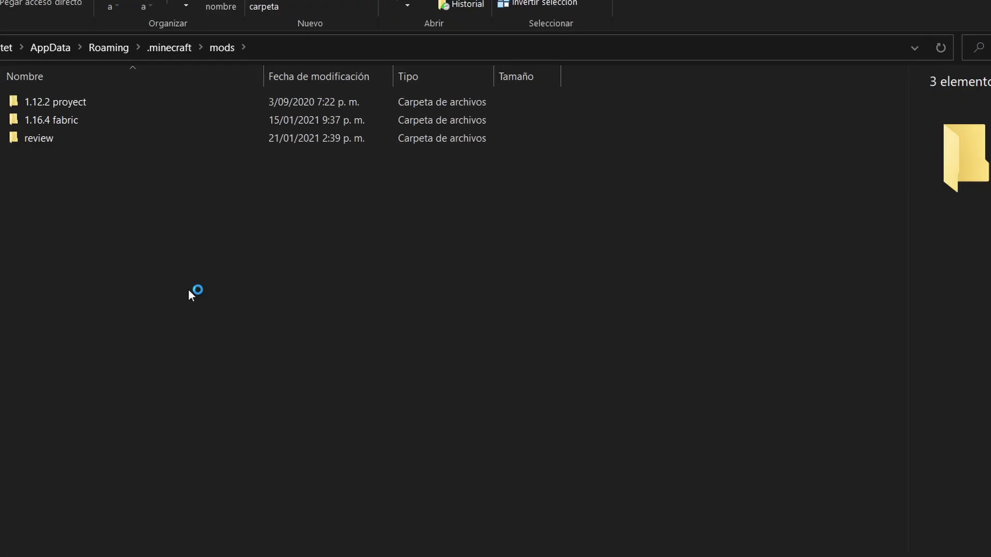
{"action": "key", "text": "ctrl+v"}
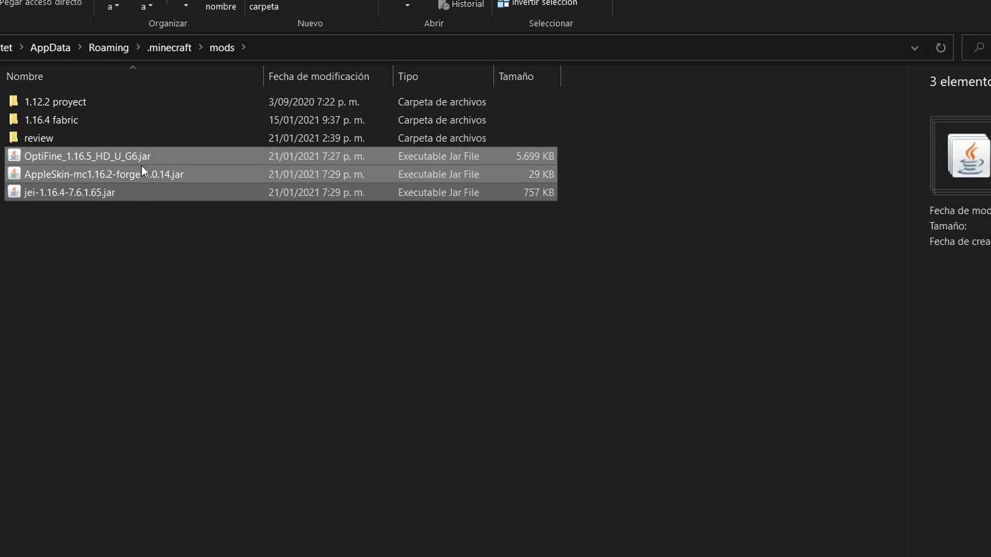
{"action": "left_click", "coordinate": [149, 270]}
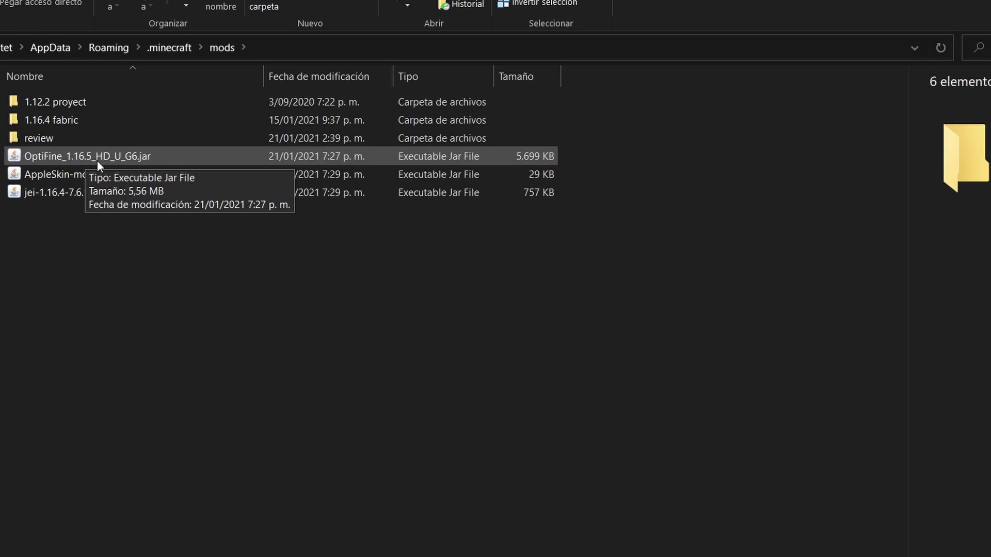
Step: Run OptiFine_1.16.5_HD_U_G6.jar and extract the mod into the mods folder as OptiFine_1.16.5_HD_U_G6_MOD.jar
{"action": "double_click", "coordinate": [128, 159]}
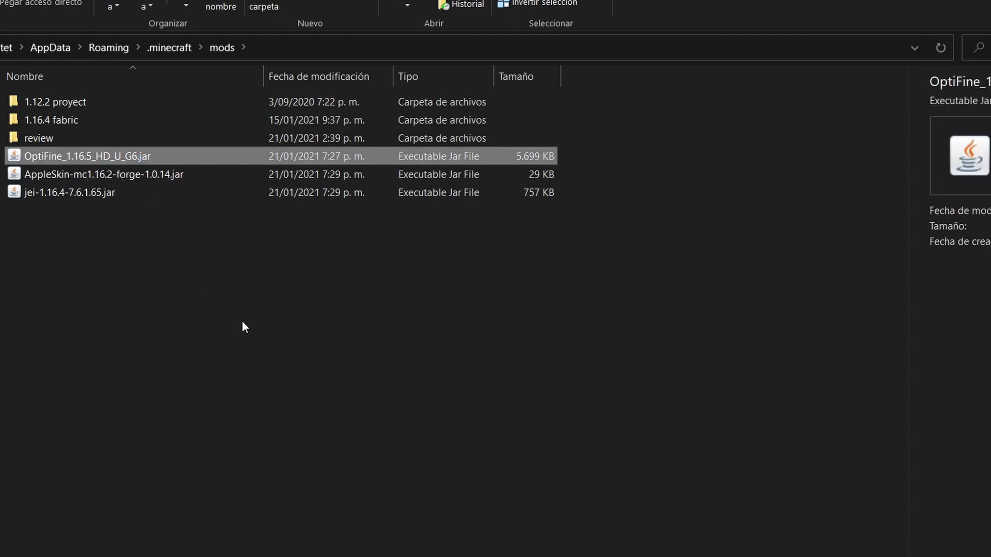
{"action": "left_click", "coordinate": [497, 335]}
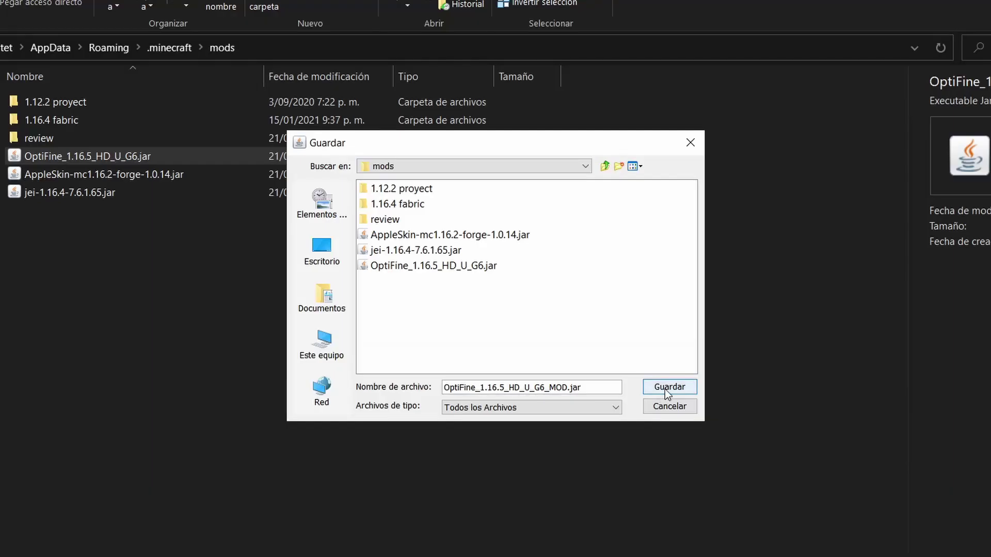
{"action": "left_click", "coordinate": [666, 388]}
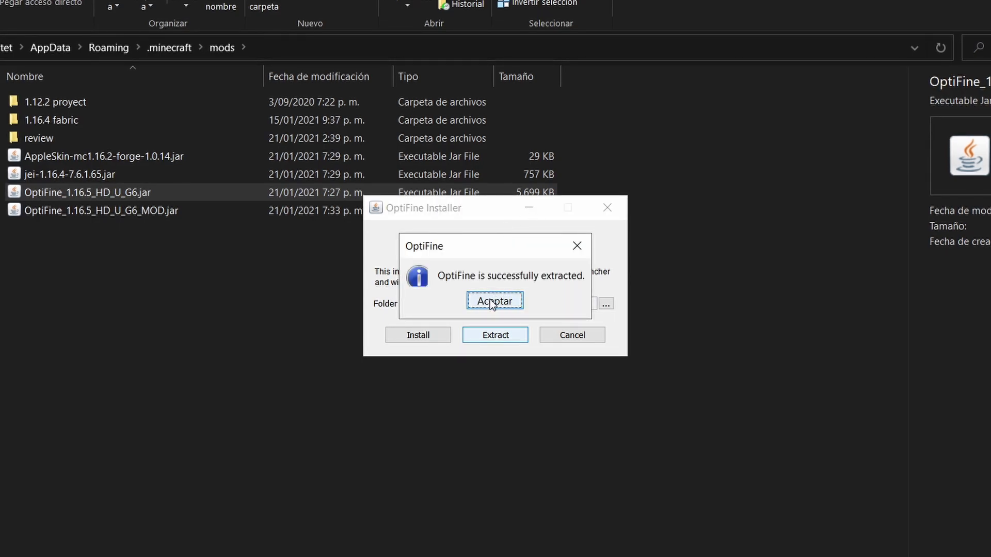
{"action": "left_click", "coordinate": [490, 301]}
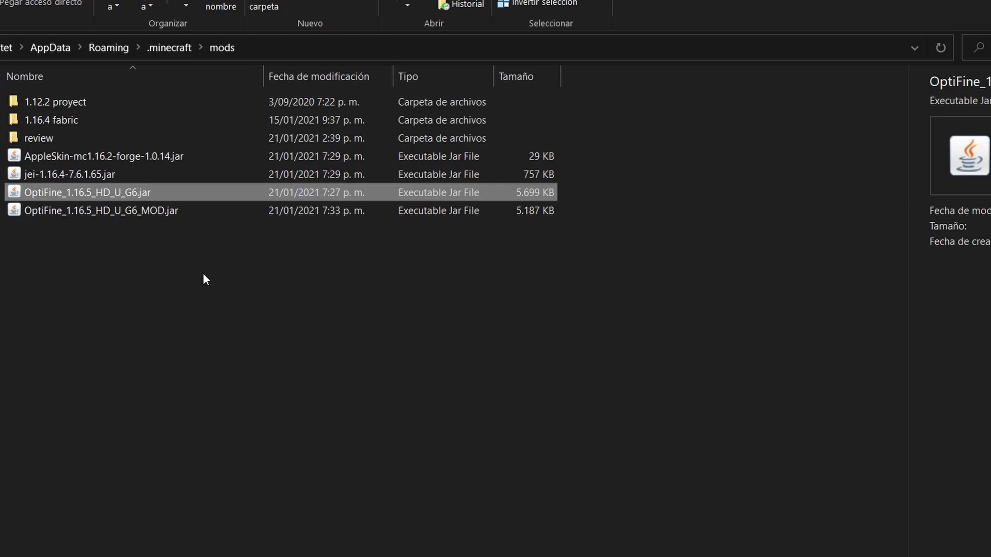
Step: Leave the mods folder and open the Minecraft Launcher
{"action": "key", "text": "super+d"}
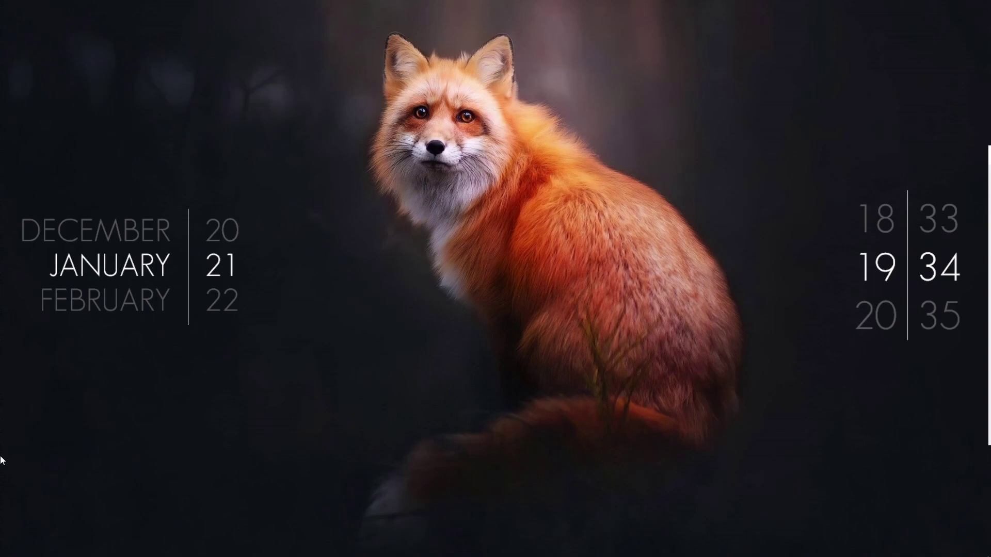
{"action": "mouse_move", "coordinate": [10, 554]}
{"action": "key", "text": "super"}
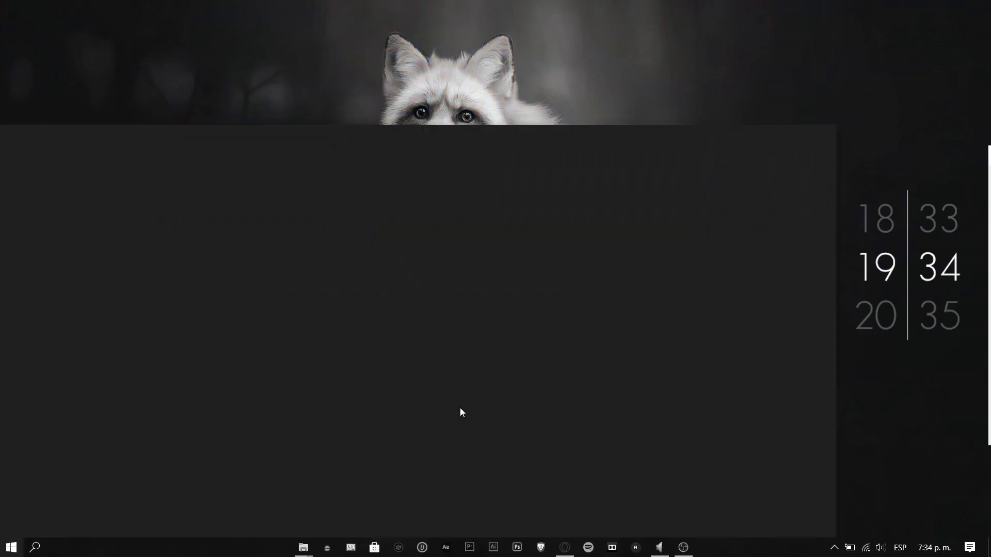
{"action": "left_click", "coordinate": [452, 409]}
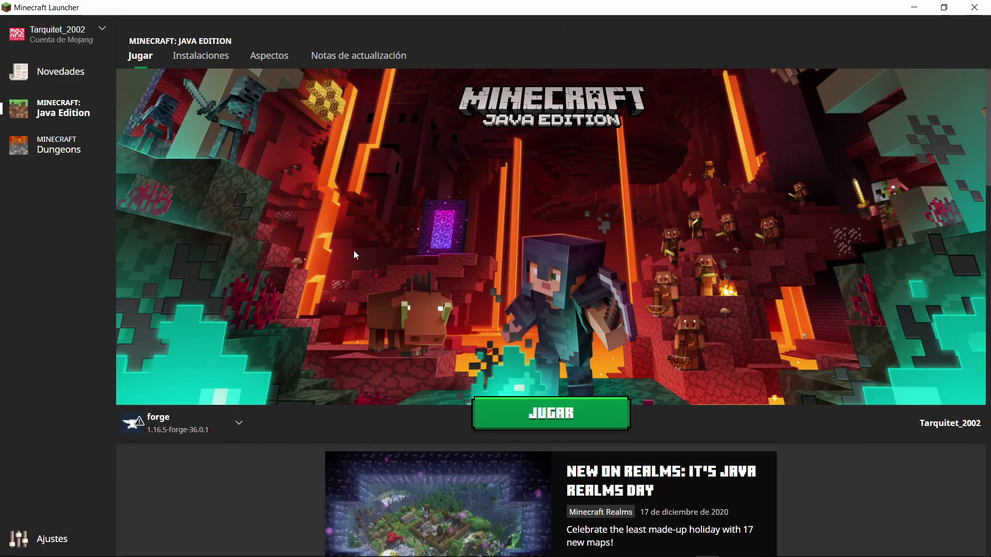
{"action": "mouse_move", "coordinate": [138, 424]}
Step: Delete the installation named forge (1.16.5-forge-36.0.1) from the launcher's installations
{"action": "left_click", "coordinate": [209, 62]}
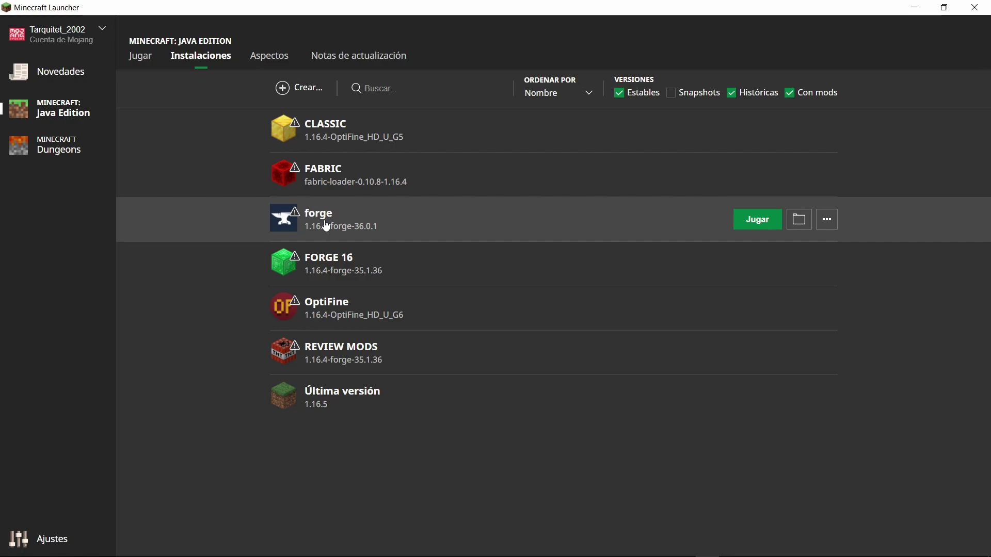
{"action": "left_click", "coordinate": [825, 221]}
{"action": "left_click", "coordinate": [830, 292]}
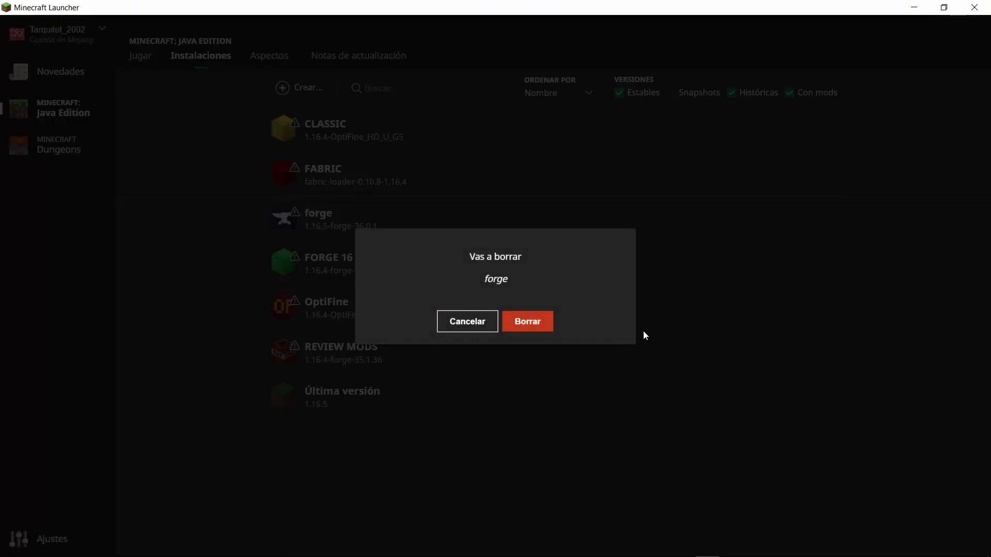
{"action": "left_click", "coordinate": [527, 321]}
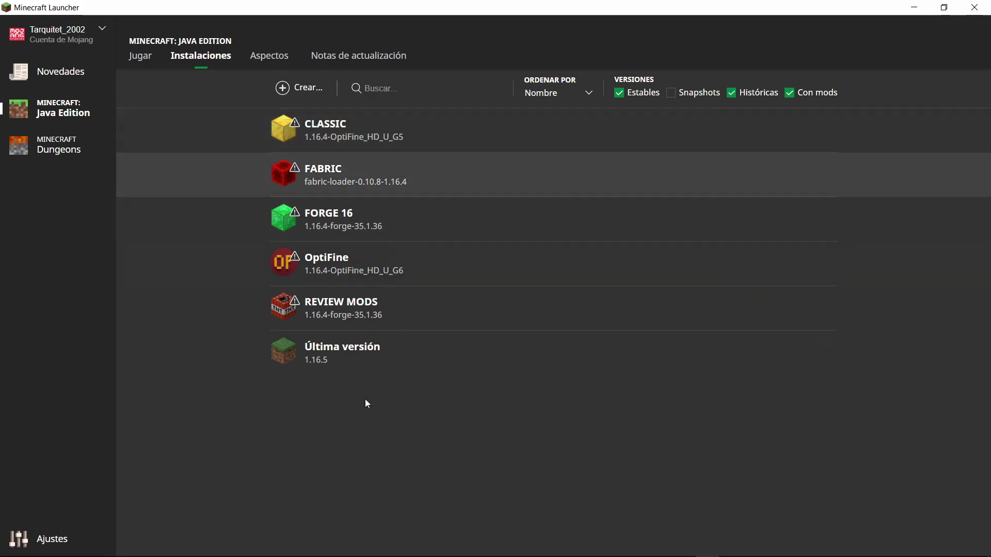
Step: Start a new installation named FORGE YOUTUBE with the blue lapis ore icon and version release 1.16.5-forge-36.0.1
{"action": "left_click", "coordinate": [298, 89]}
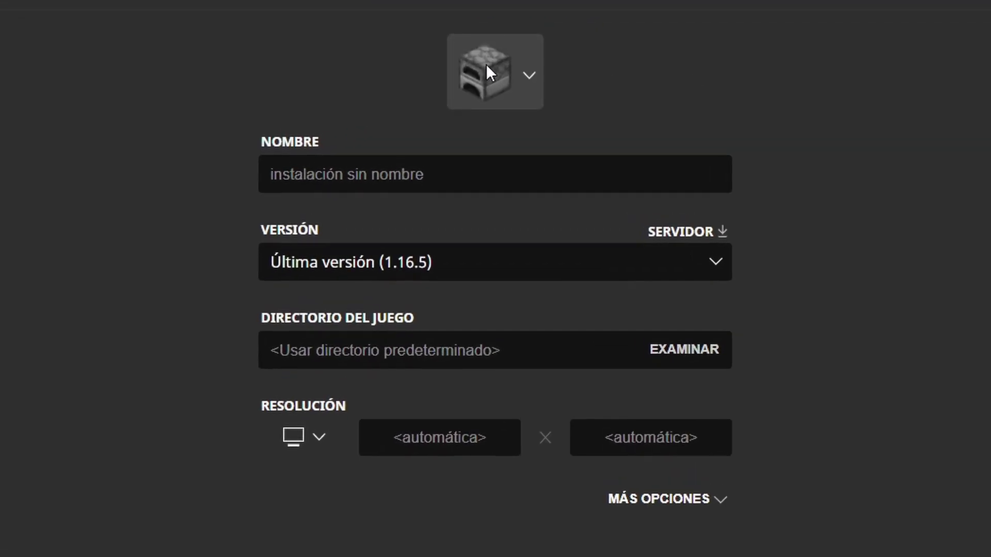
{"action": "left_click", "coordinate": [490, 81]}
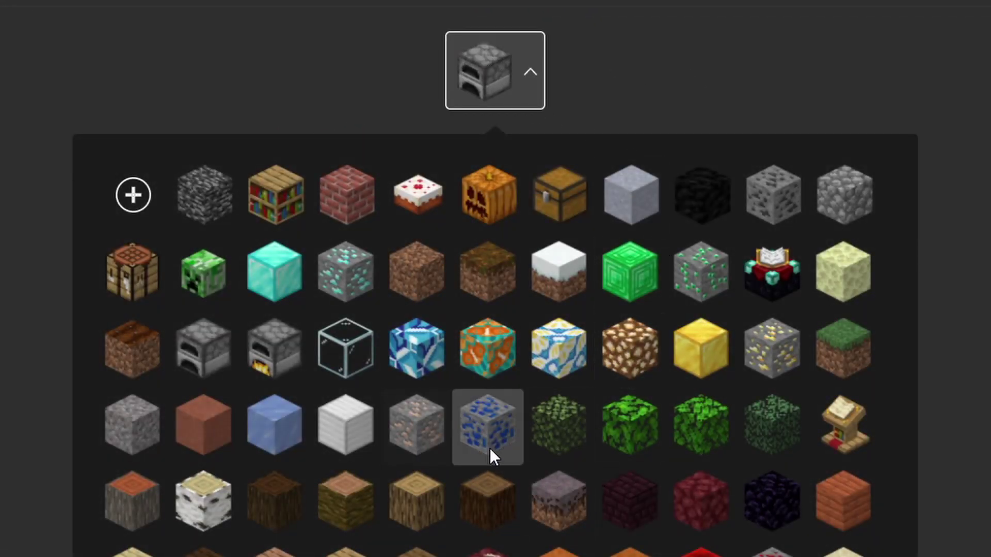
{"action": "left_click", "coordinate": [491, 448]}
{"action": "left_click", "coordinate": [430, 179]}
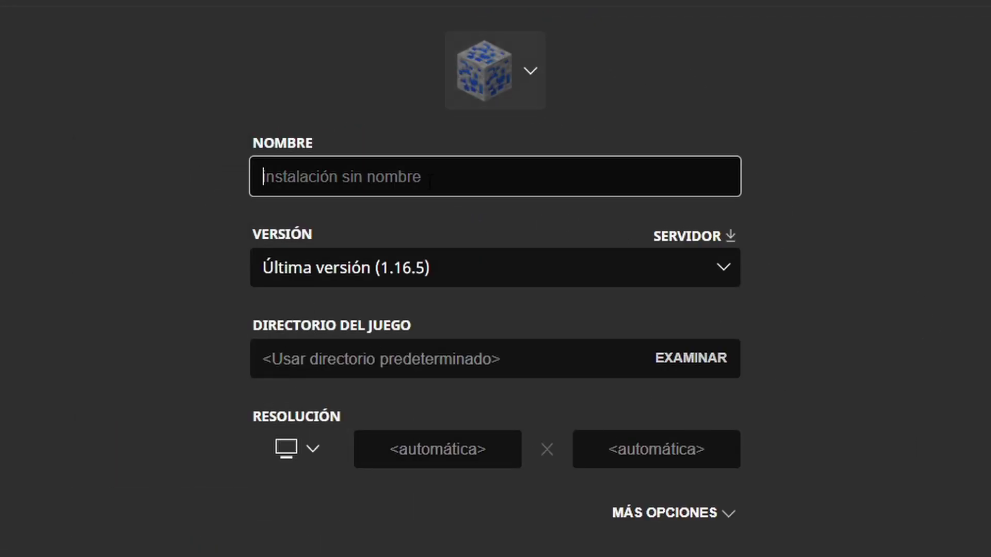
{"action": "type", "text": "FORGE YOUTUBE"}
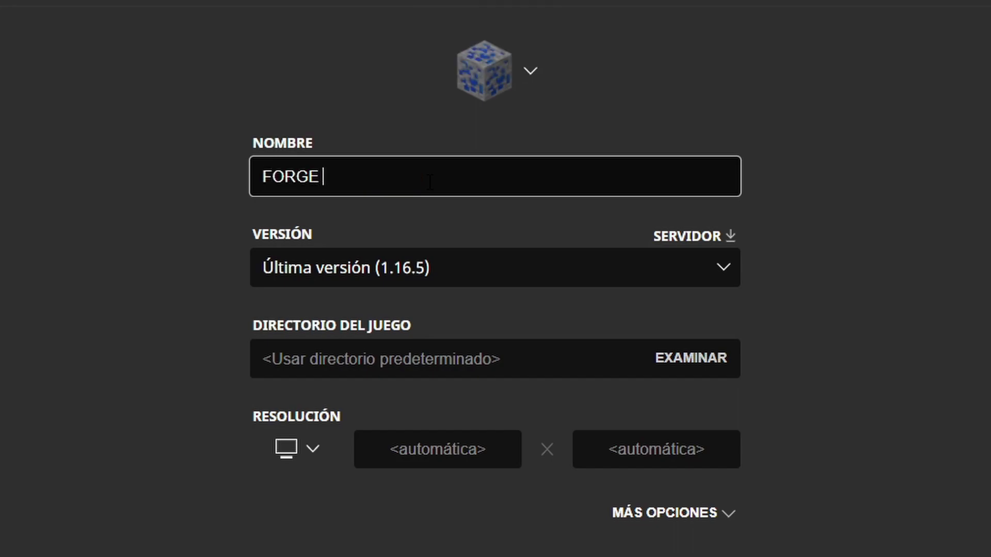
{"action": "left_click", "coordinate": [417, 111]}
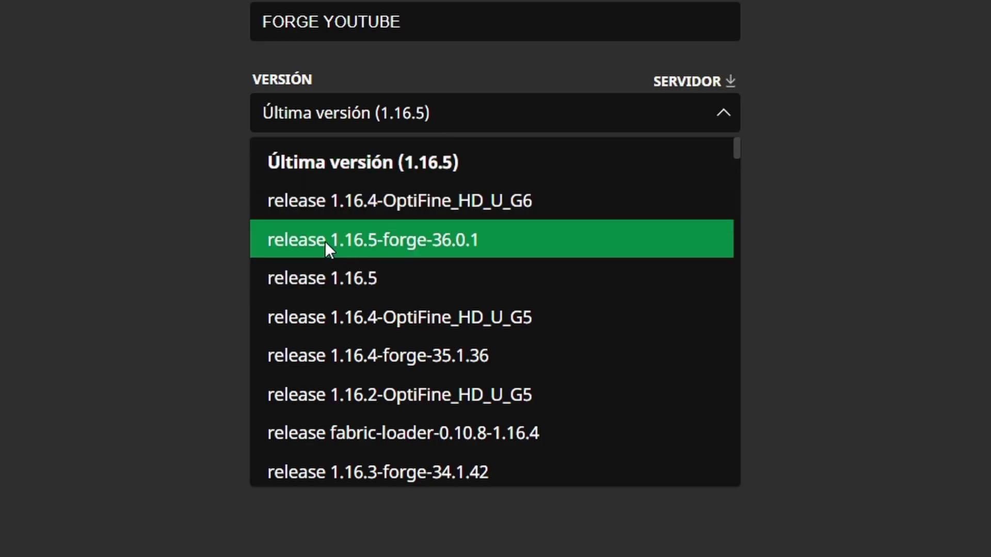
{"action": "left_click", "coordinate": [450, 245]}
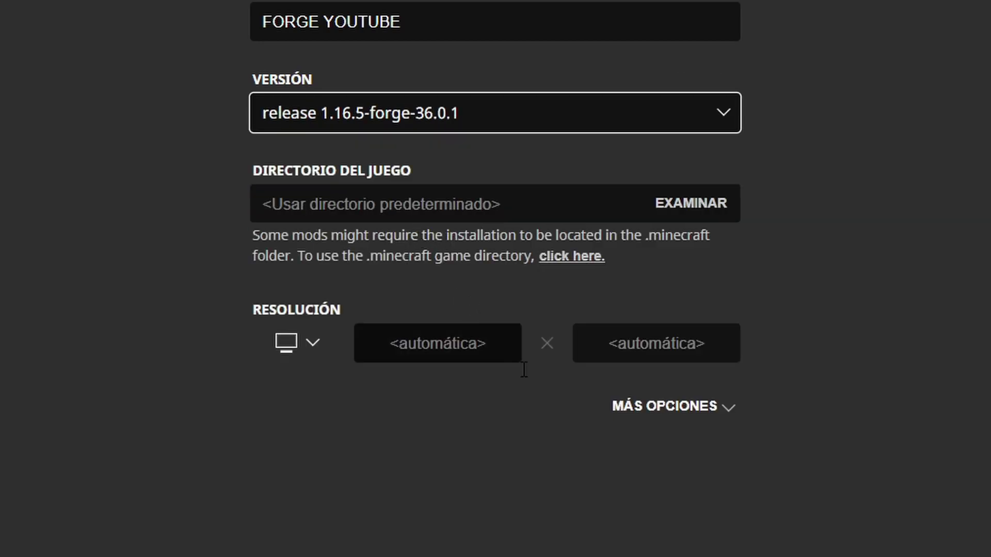
Step: Show the additional options of the new installation and replace its JVM arguments with -Xmx4G
{"action": "left_click", "coordinate": [725, 396]}
{"action": "scroll", "coordinate": [712, 350], "scroll_direction": "down", "scroll_amount": 2}
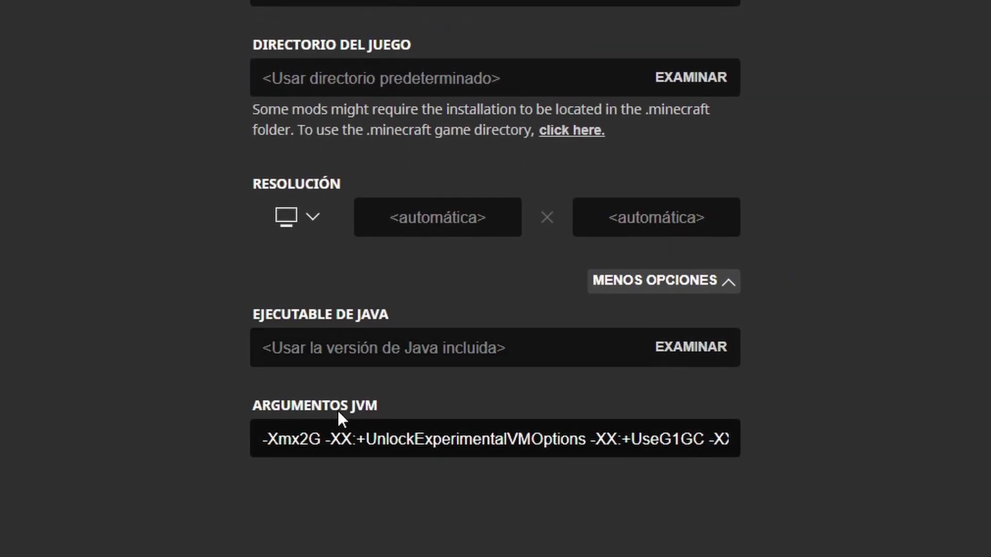
{"action": "triple_click", "coordinate": [712, 438]}
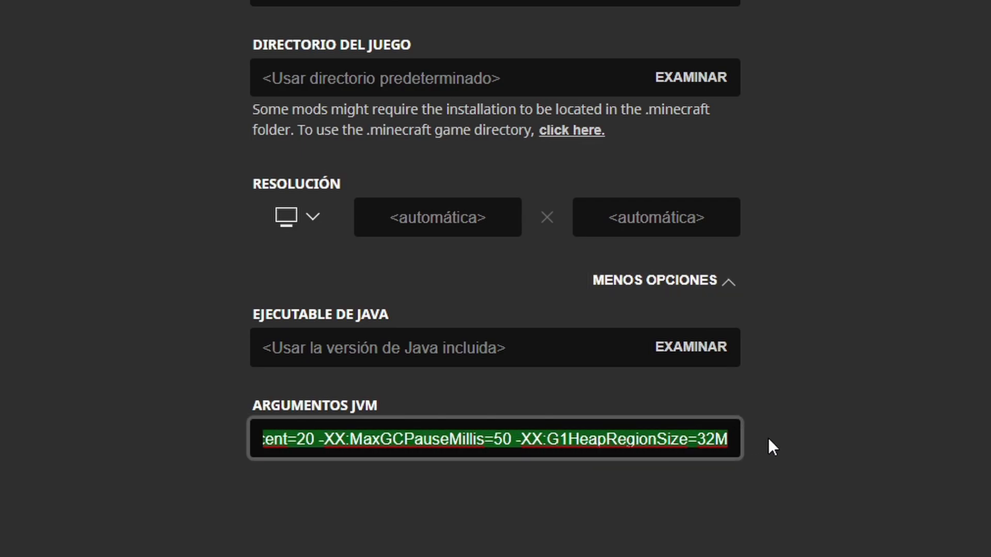
{"action": "type", "text": "-Xmx2G"}
{"action": "key", "text": "Left"}
{"action": "key", "text": "BackSpace"}
{"action": "type", "text": "4"}
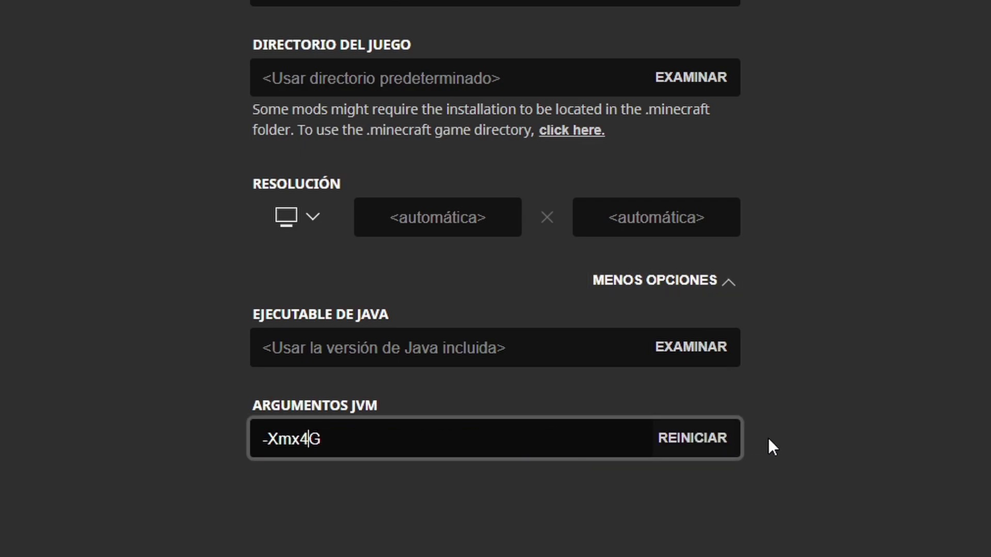
{"action": "left_click", "coordinate": [763, 429]}
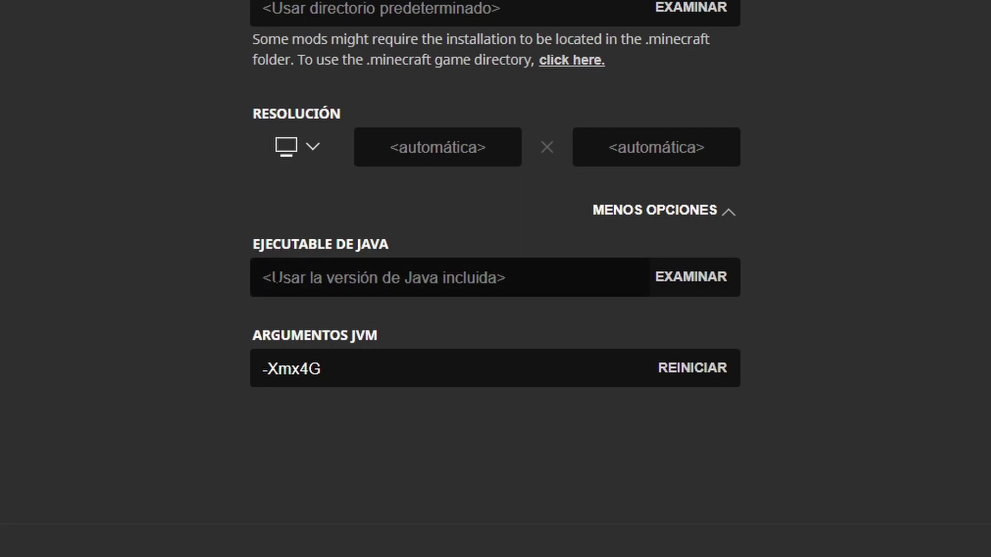
Step: Set the installation's Java executable to java.exe from C:\Program Files\Java\jre1.8.0_281\bin
{"action": "left_click", "coordinate": [274, 278]}
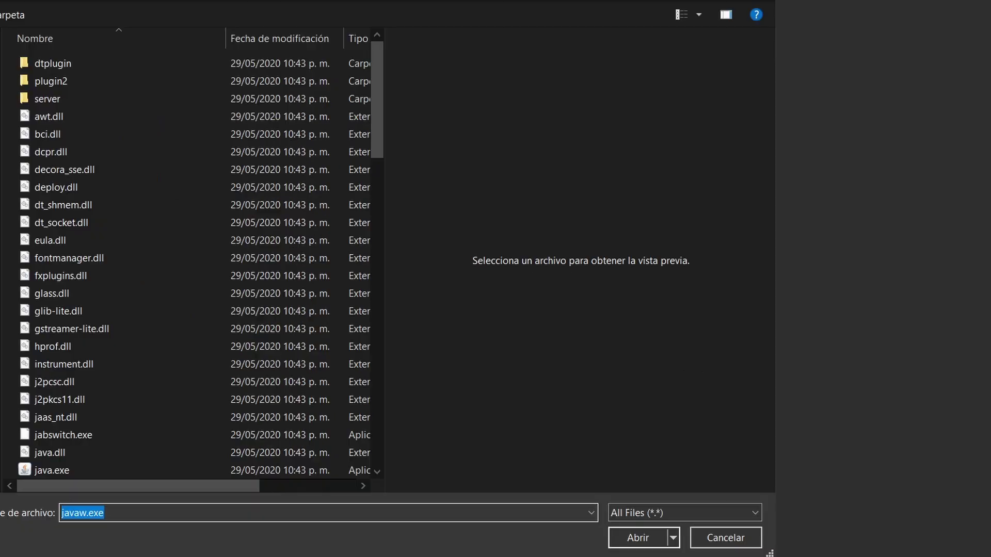
{"action": "left_click", "coordinate": [20, 279]}
{"action": "double_click", "coordinate": [140, 419]}
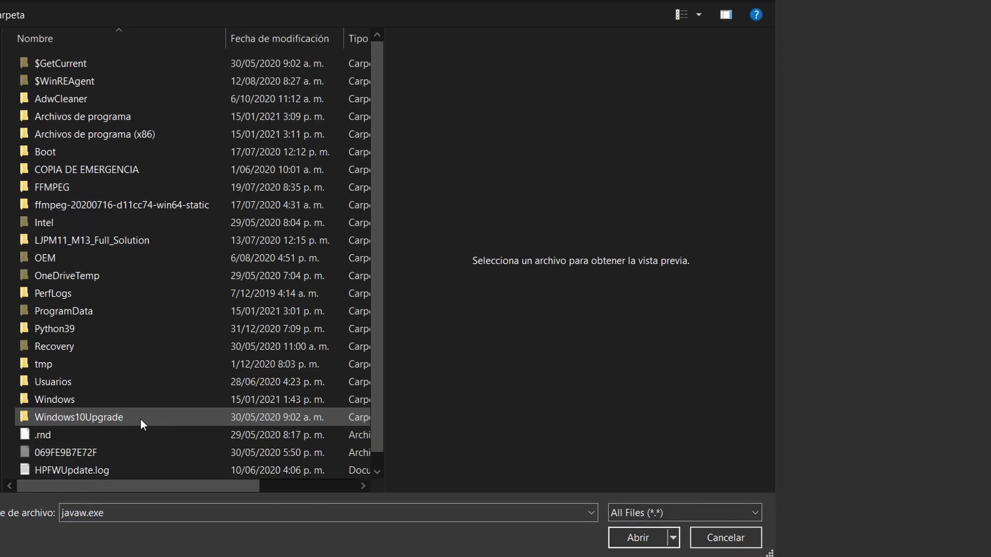
{"action": "double_click", "coordinate": [132, 117]}
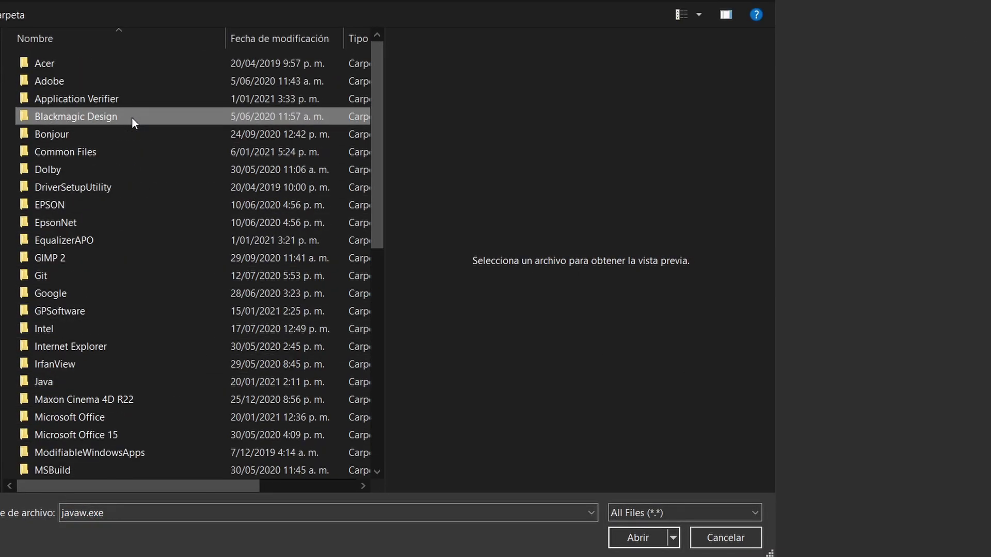
{"action": "double_click", "coordinate": [79, 378]}
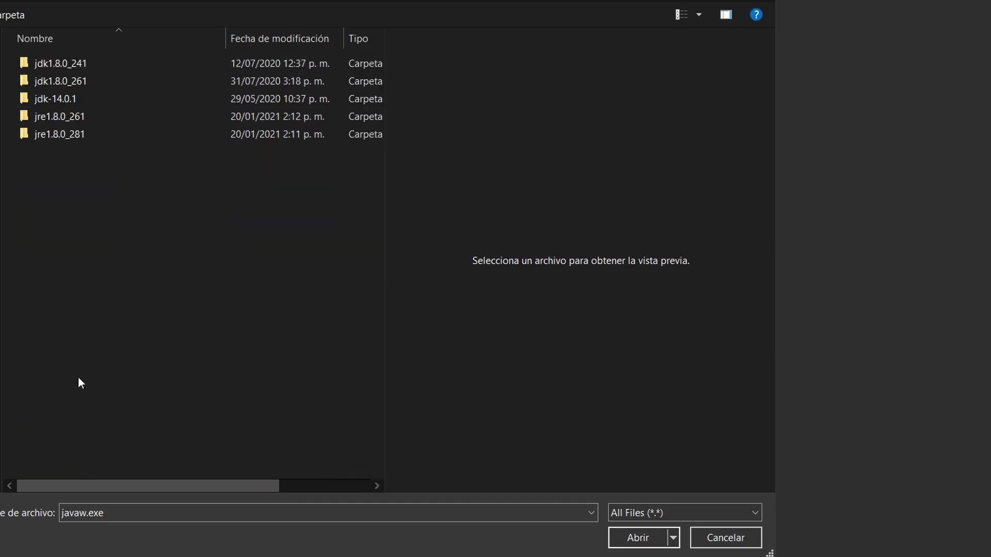
{"action": "double_click", "coordinate": [79, 134]}
{"action": "double_click", "coordinate": [77, 62]}
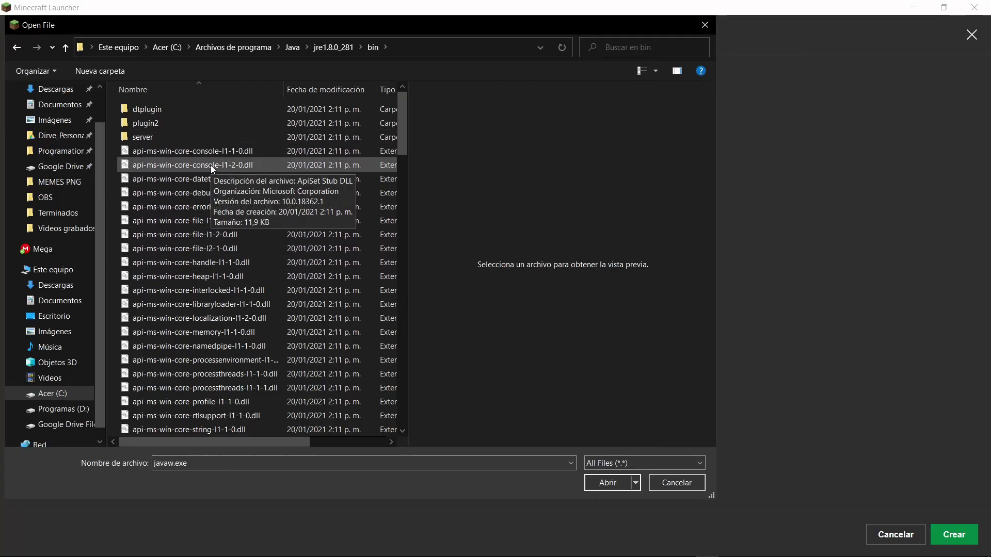
{"action": "key", "text": "j"}
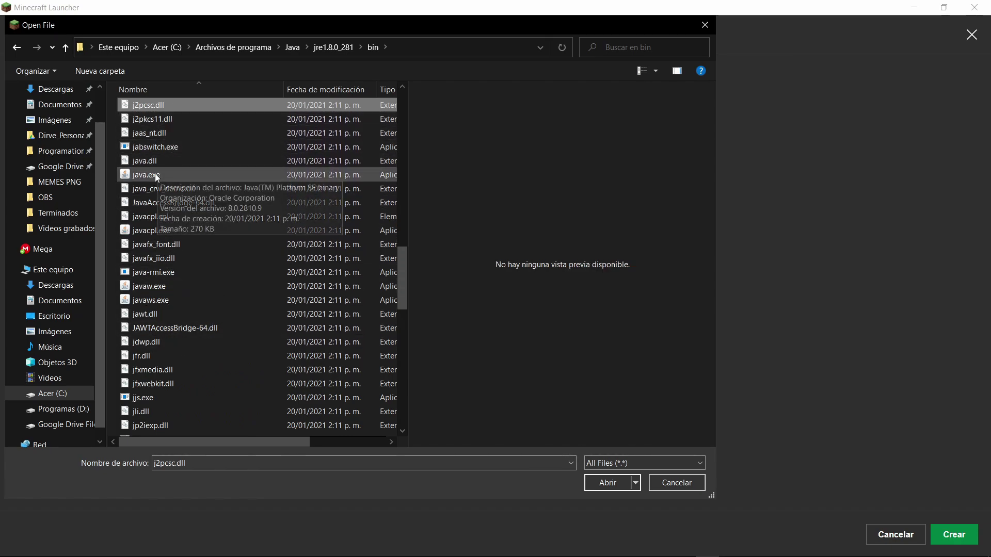
{"action": "left_click", "coordinate": [154, 174]}
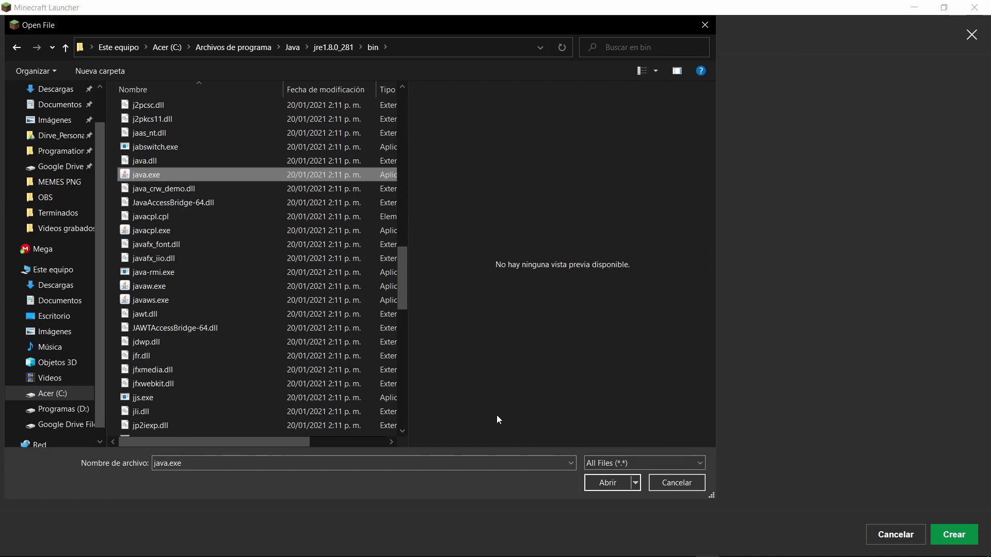
{"action": "left_click", "coordinate": [606, 485]}
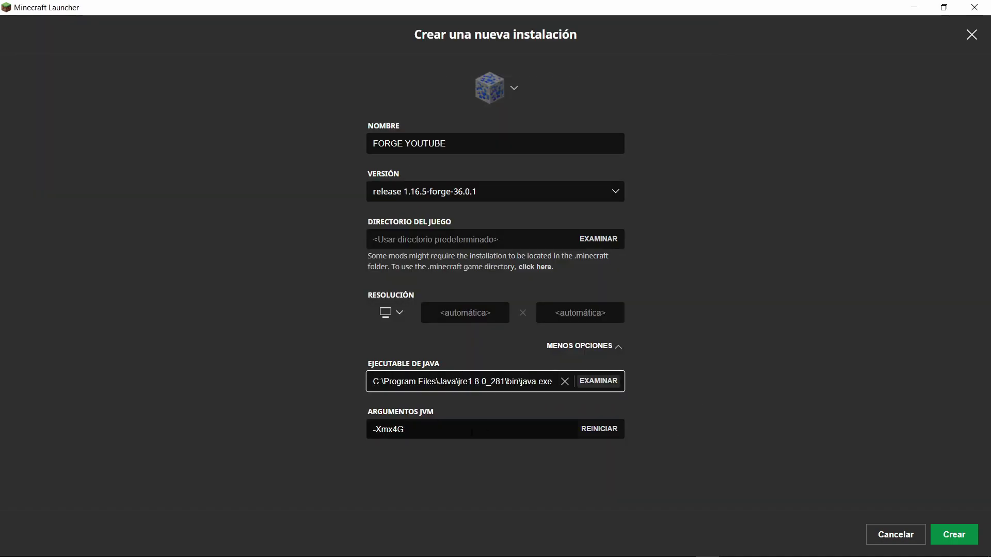
Step: Create the FORGE YOUTUBE installation and launch it, accepting the modified-installation risks and opting out of further warnings for it
{"action": "left_click", "coordinate": [952, 540]}
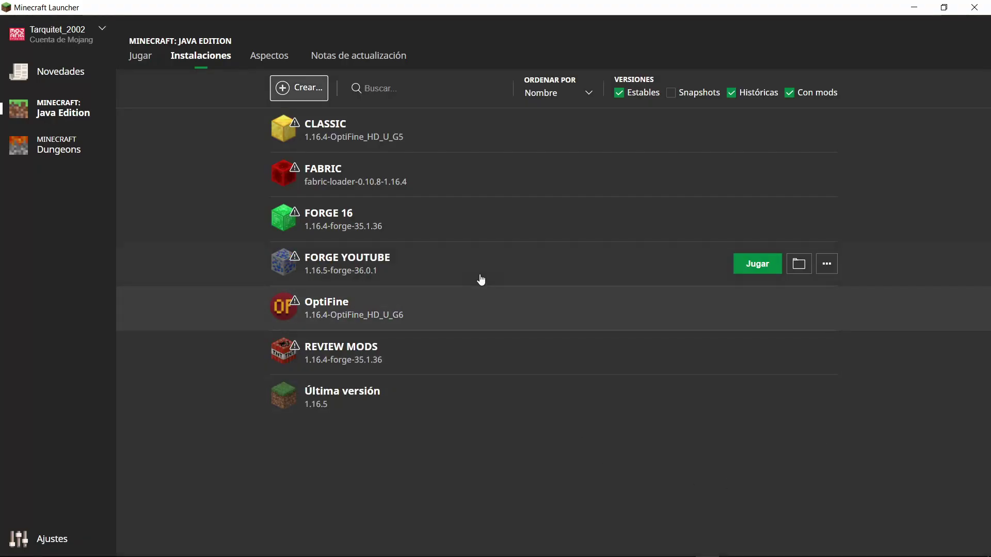
{"action": "left_click", "coordinate": [768, 266]}
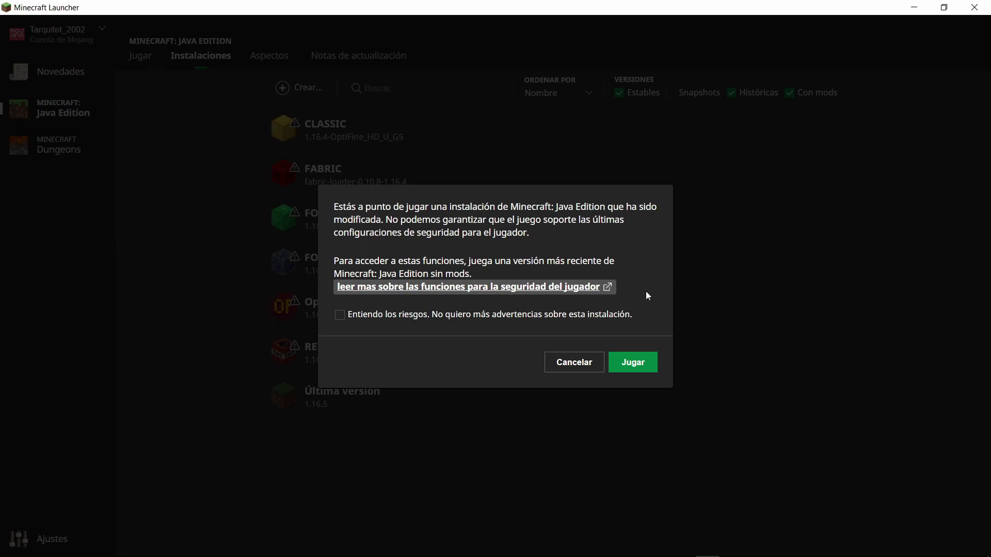
{"action": "left_click", "coordinate": [340, 315]}
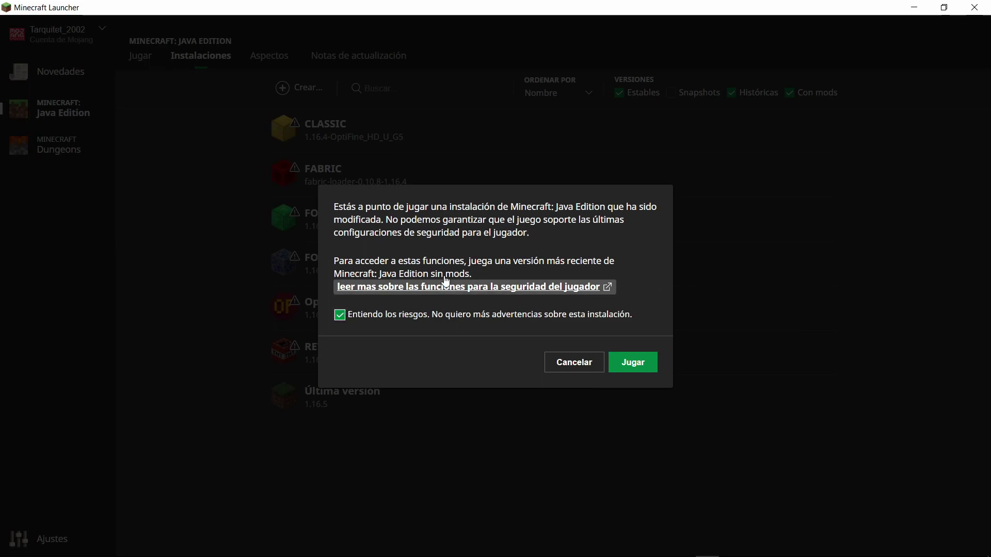
{"action": "left_click", "coordinate": [622, 362]}
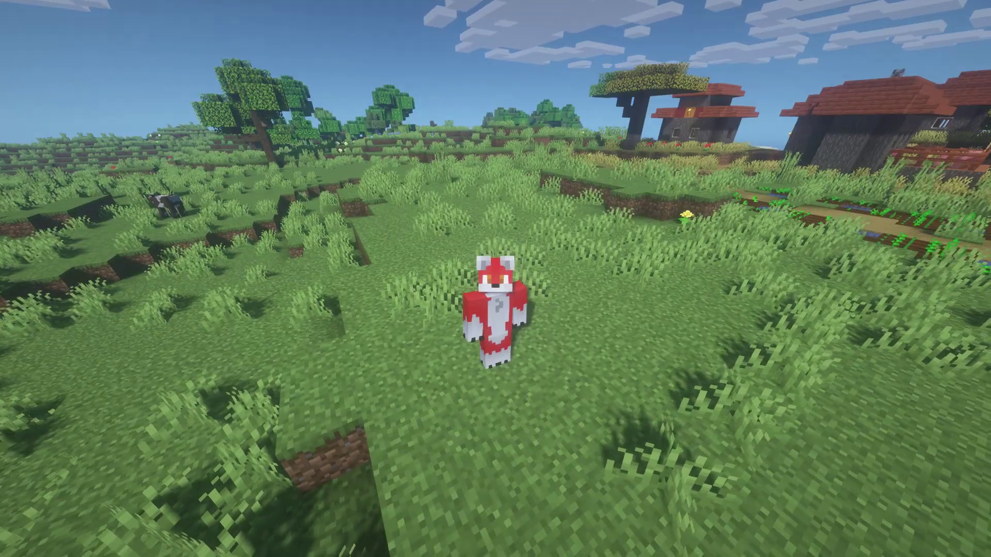
Step: Show the HUD in first-person view and open the creative inventory with the mod's item list
{"action": "key", "text": "F1"}
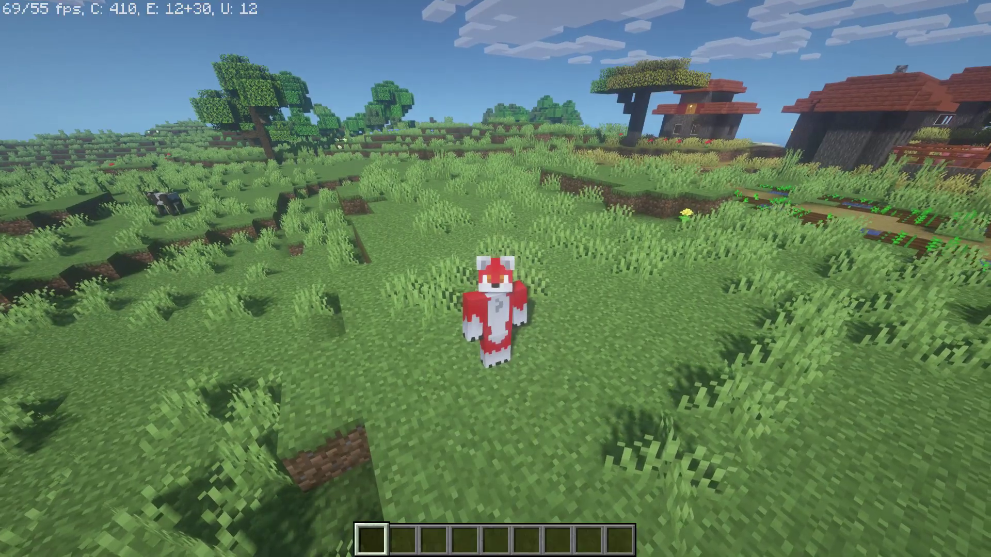
{"action": "key", "text": "F5"}
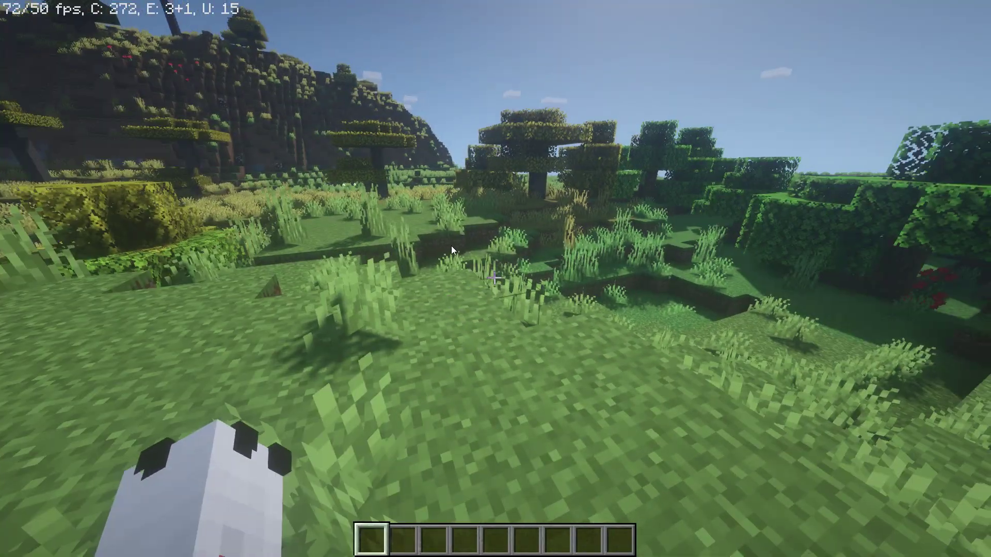
{"action": "key", "text": "e"}
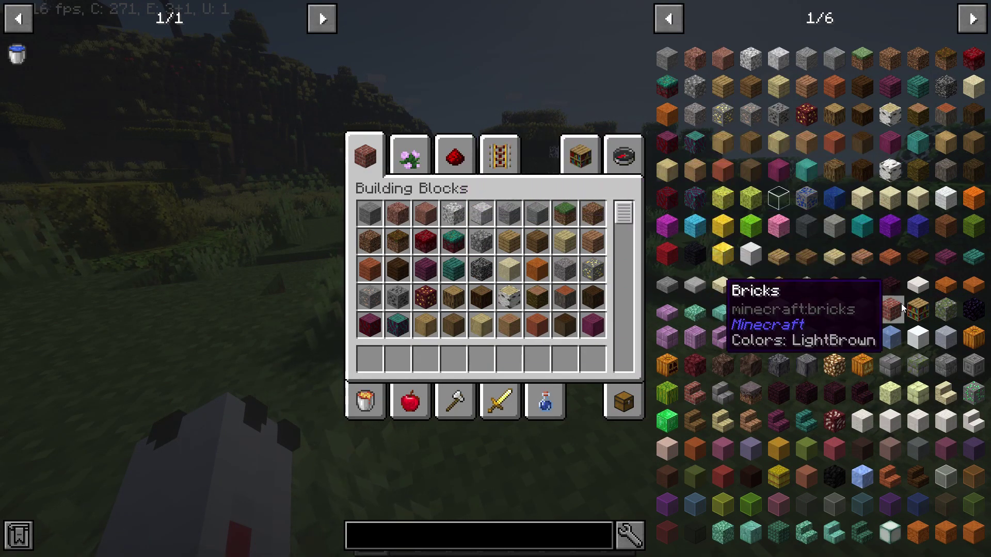
Step: View the crafting recipe of the teal warped stairs and check the last and first pages of the item list
{"action": "left_click", "coordinate": [810, 426]}
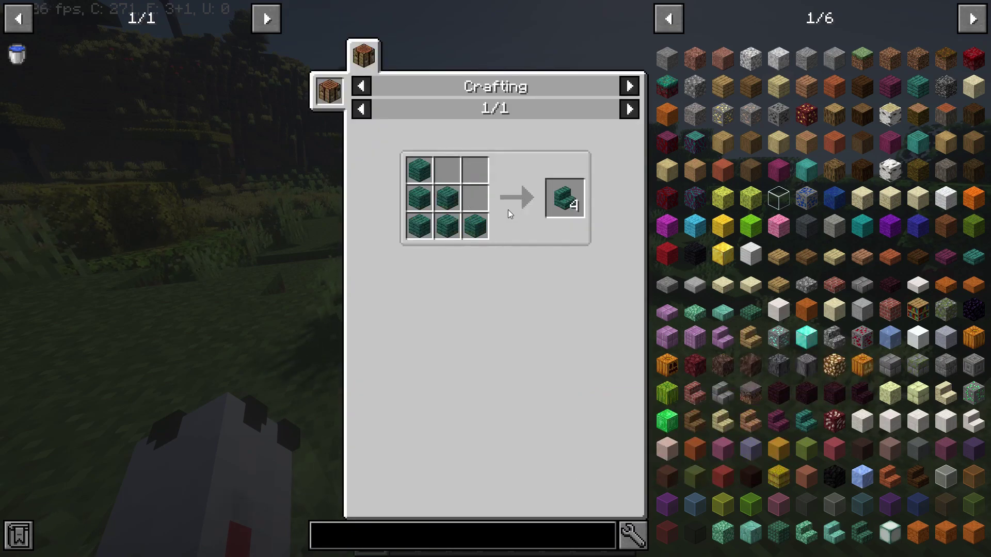
{"action": "left_click", "coordinate": [665, 18]}
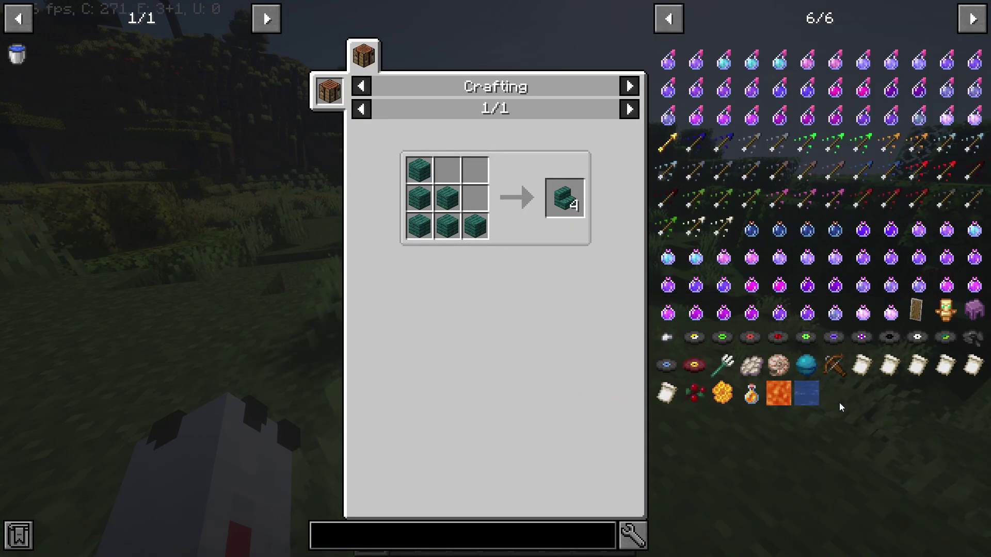
{"action": "left_click", "coordinate": [970, 18]}
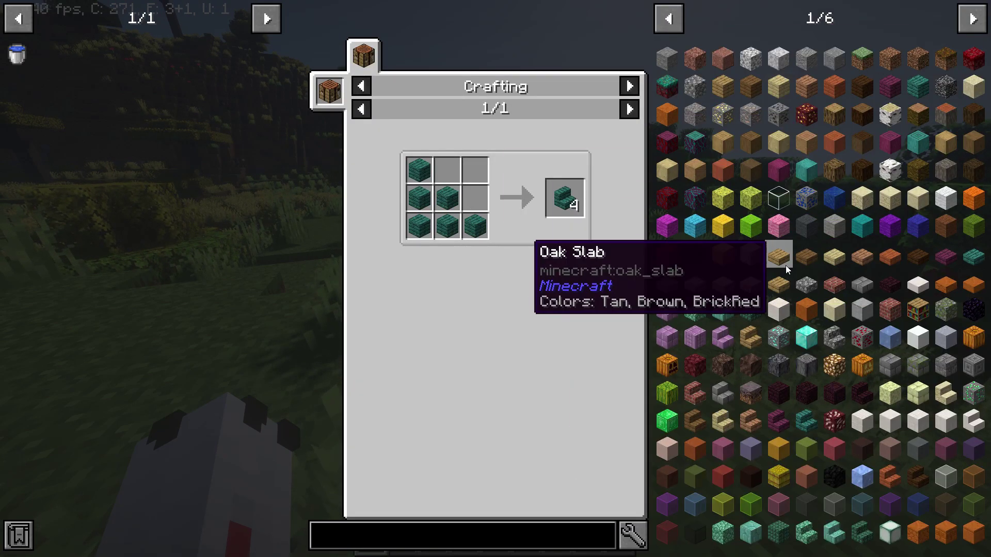
Step: Leave the recipe view for the creative inventory's food category and hide the HUD in the game world
{"action": "key", "text": "Escape"}
{"action": "left_click", "coordinate": [411, 401]}
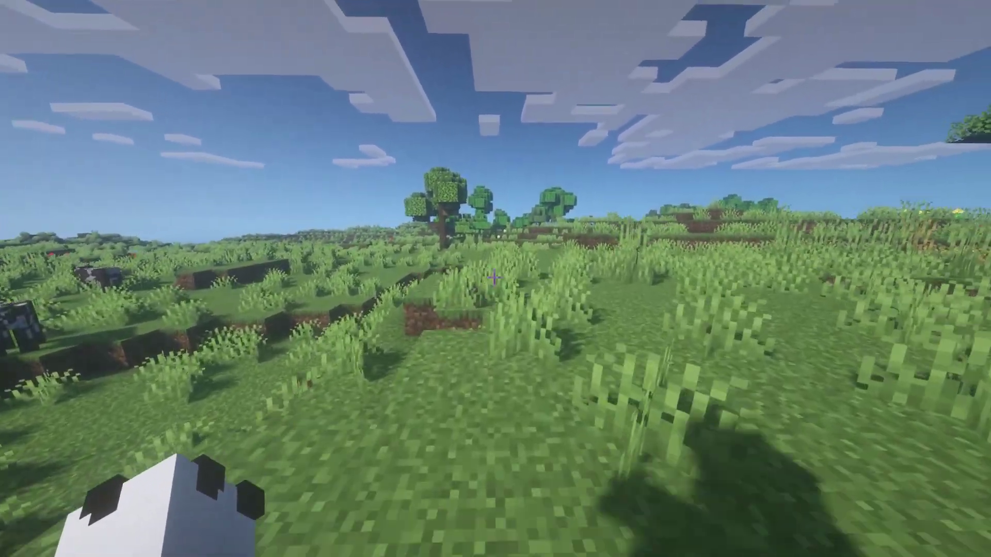
{"action": "key", "text": "F1"}
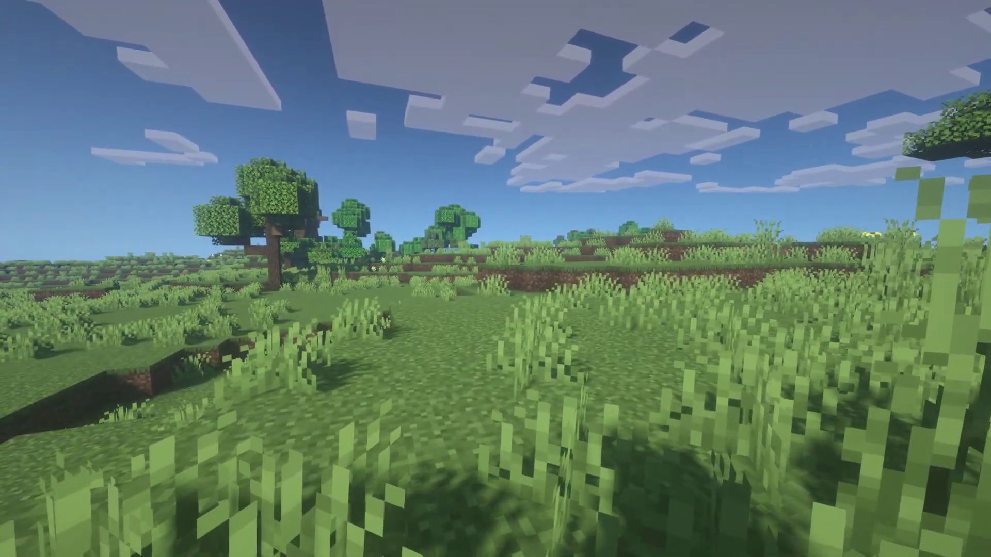